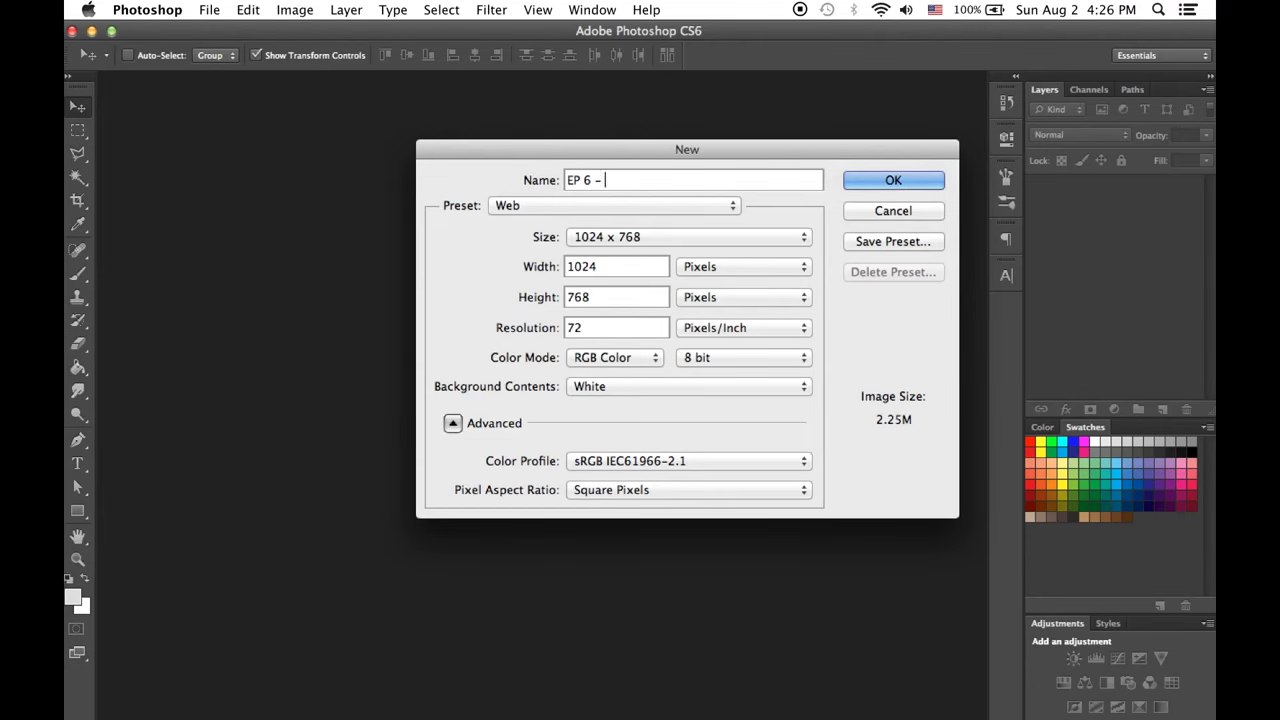
Create the 1024×768 'EP 6 - Smile Again' document and open the dark-haired girl photo.
{"action": "type", "text": "mile Again"}
{"action": "key", "text": "Return"}
{"action": "key", "text": "super+o"}
{"action": "left_click", "coordinate": [299, 312]}
{"action": "left_click", "coordinate": [466, 361]}
{"action": "left_click", "coordinate": [675, 101]}
{"action": "key", "text": "Down"}
{"action": "key", "text": "Down"}
{"action": "key", "text": "Down"}
{"action": "key", "text": "Down"}
{"action": "key", "text": "Down"}
{"action": "key", "text": "Down"}
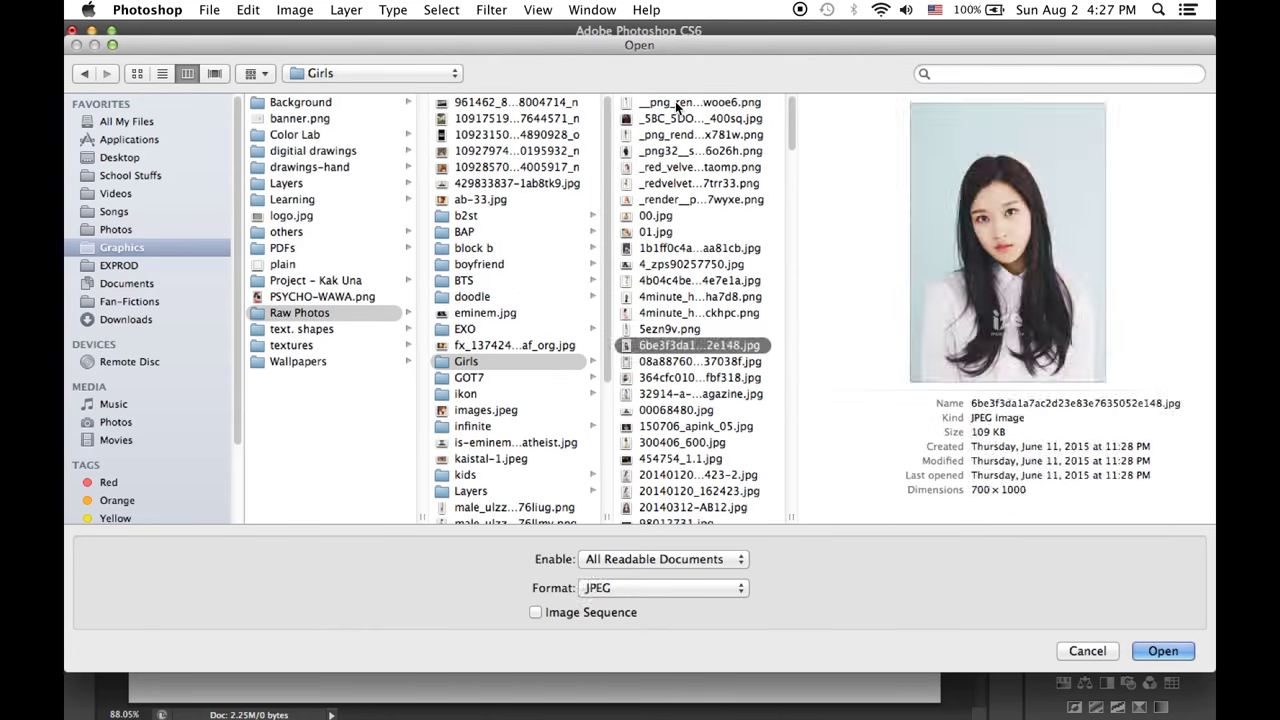
{"action": "left_click", "coordinate": [229, 31]}
Bring the dark-haired girl cutout into a new blank canvas and group her layers.
{"action": "key", "text": "Return"}
{"action": "left_click", "coordinate": [400, 80]}
{"action": "mouse_move", "coordinate": [550, 330]}
{"action": "left_mouse_down"}
{"action": "mouse_move", "coordinate": [567, 83]}
{"action": "mouse_move", "coordinate": [576, 298]}
{"action": "left_mouse_up"}
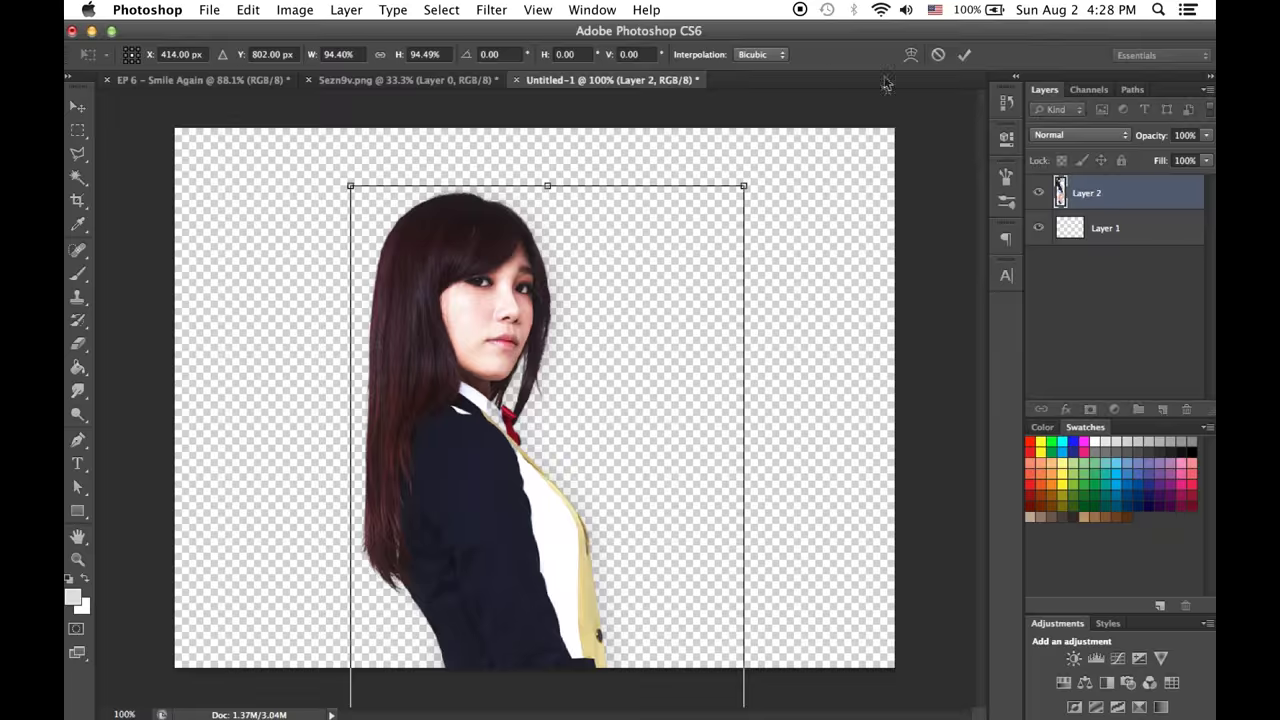
{"action": "left_click", "coordinate": [1140, 410]}
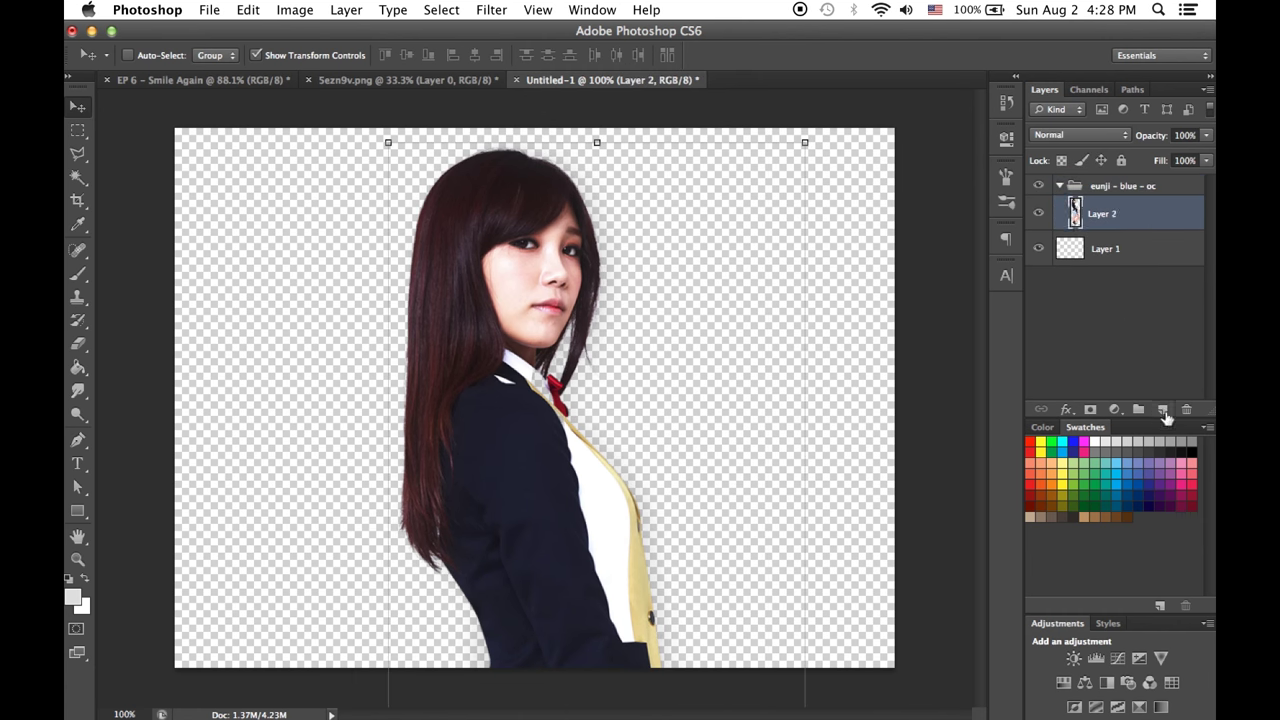
Paint sampled skin tone over the girl's facial features on a new layer.
{"action": "left_click", "coordinate": [1162, 410]}
{"action": "key", "text": "i"}
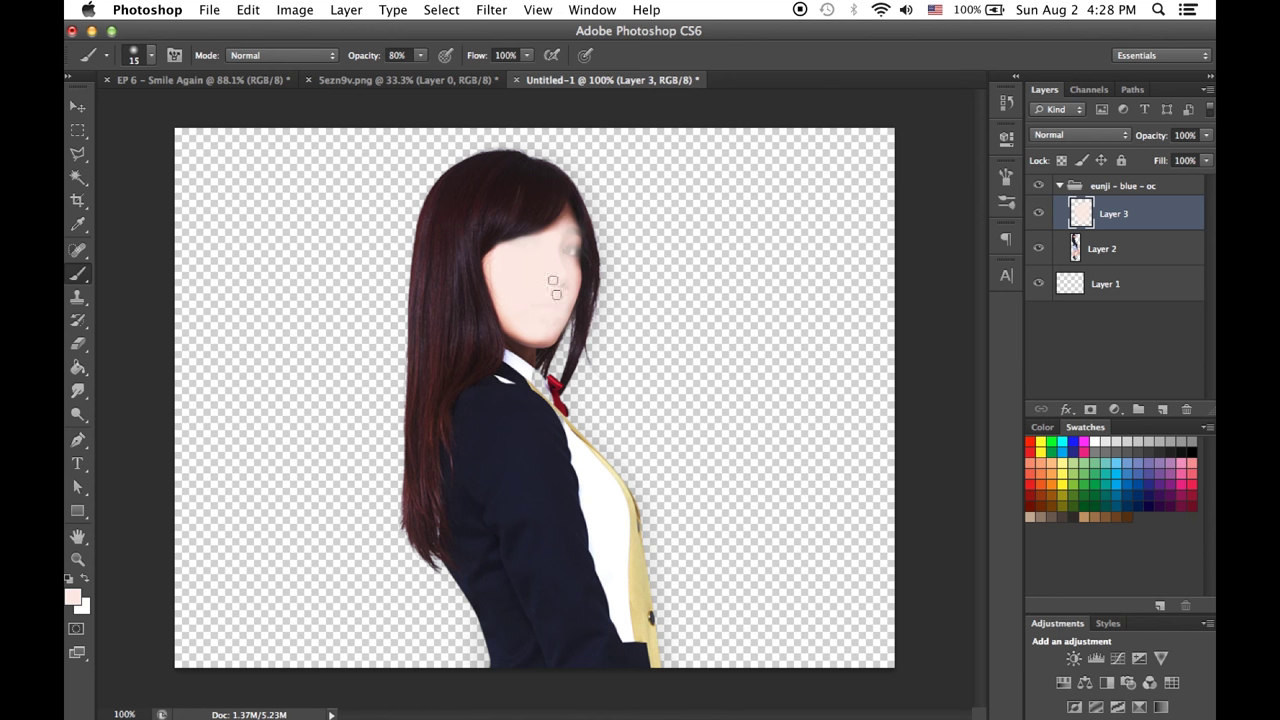
{"action": "left_click_drag", "start_coordinate": [571, 233], "coordinate": [537, 305]}
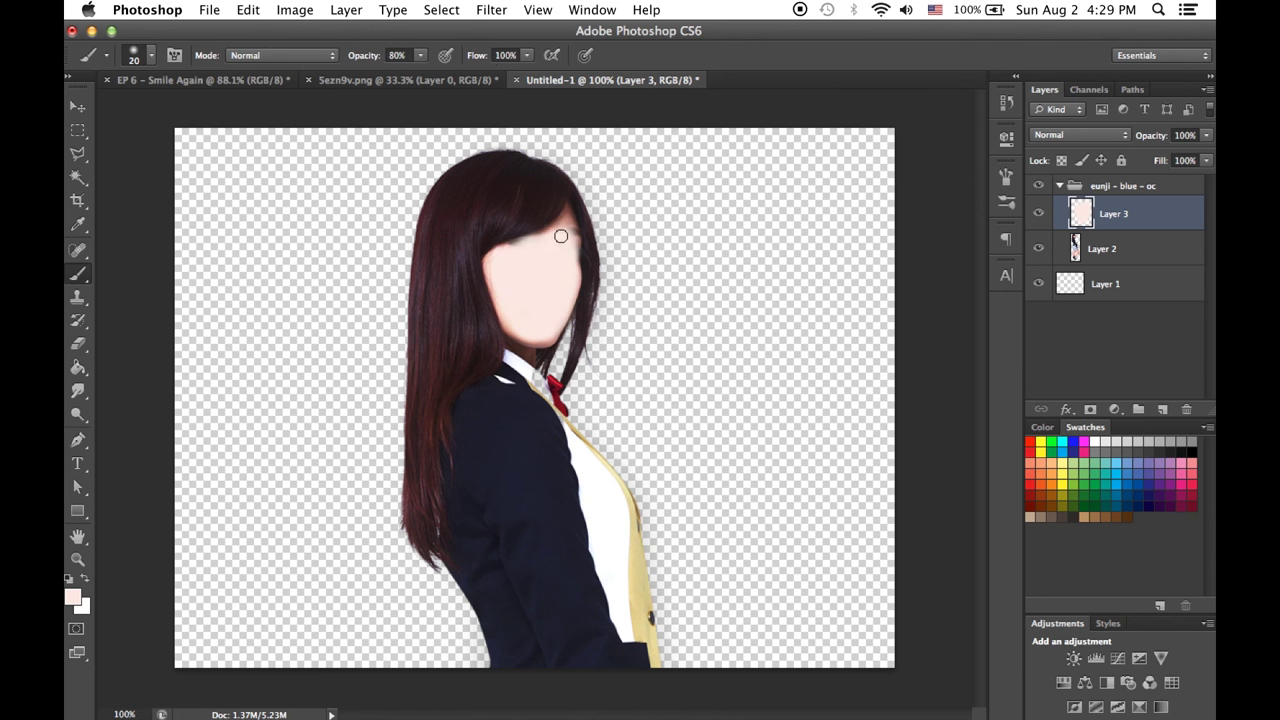
{"action": "left_click", "coordinate": [1038, 213]}
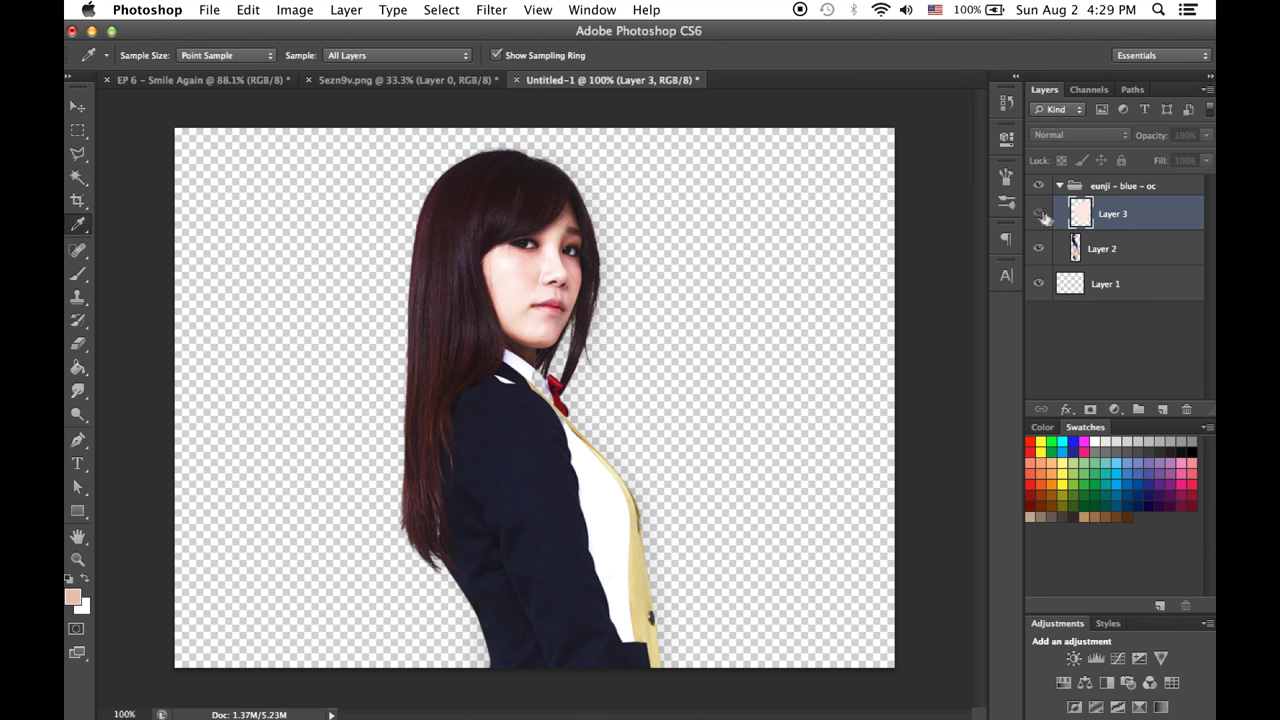
{"action": "left_click", "coordinate": [1040, 214]}
Add another layer, paint more skin tone over the face, and check it by toggling visibility.
{"action": "key", "text": "ctrl+shift+alt+n"}
{"action": "key", "text": "b"}
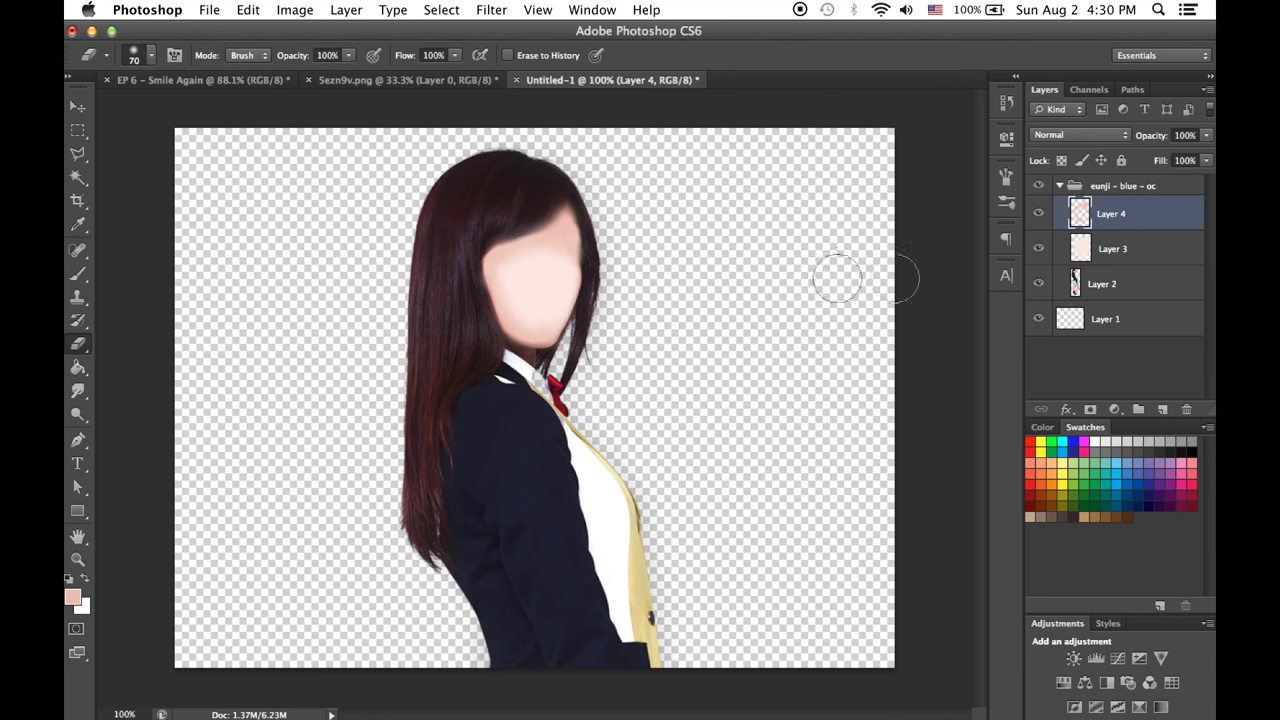
{"action": "left_click", "coordinate": [1038, 248]}
{"action": "left_click", "coordinate": [1038, 248]}
{"action": "key", "text": "ctrl+shift+alt+n"}
{"action": "key", "text": "b"}
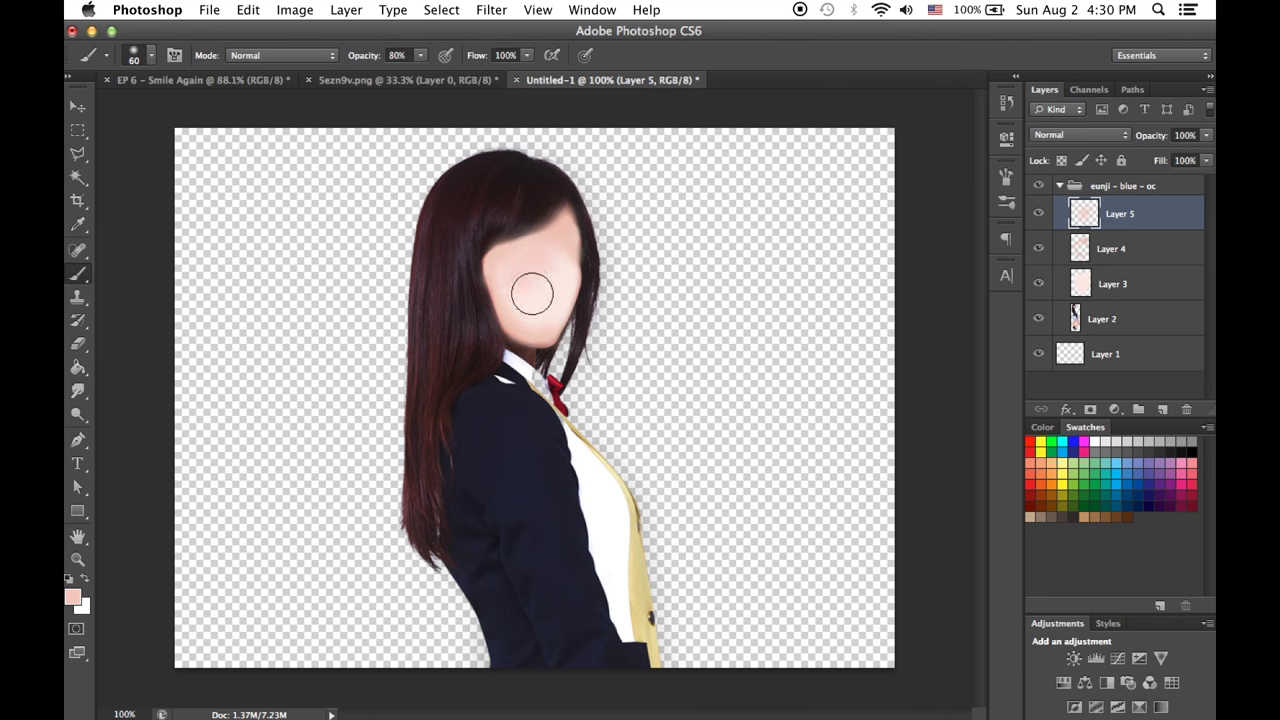
Tidy the face paint with the Eraser and lower the upper face layer's opacity to 72%.
{"action": "left_click_drag", "start_coordinate": [1199, 163], "coordinate": [1210, 150]}
{"action": "key", "text": "alt+bracketleft"}
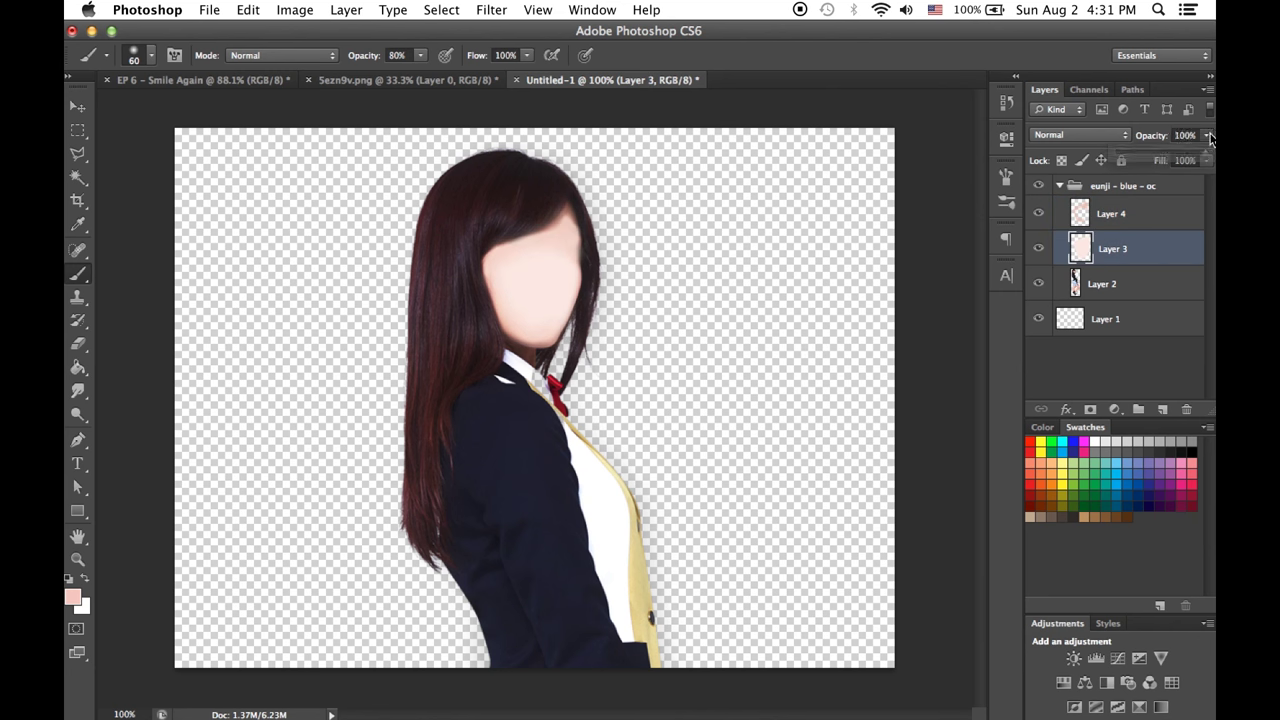
{"action": "key", "text": "alt+bracketleft"}
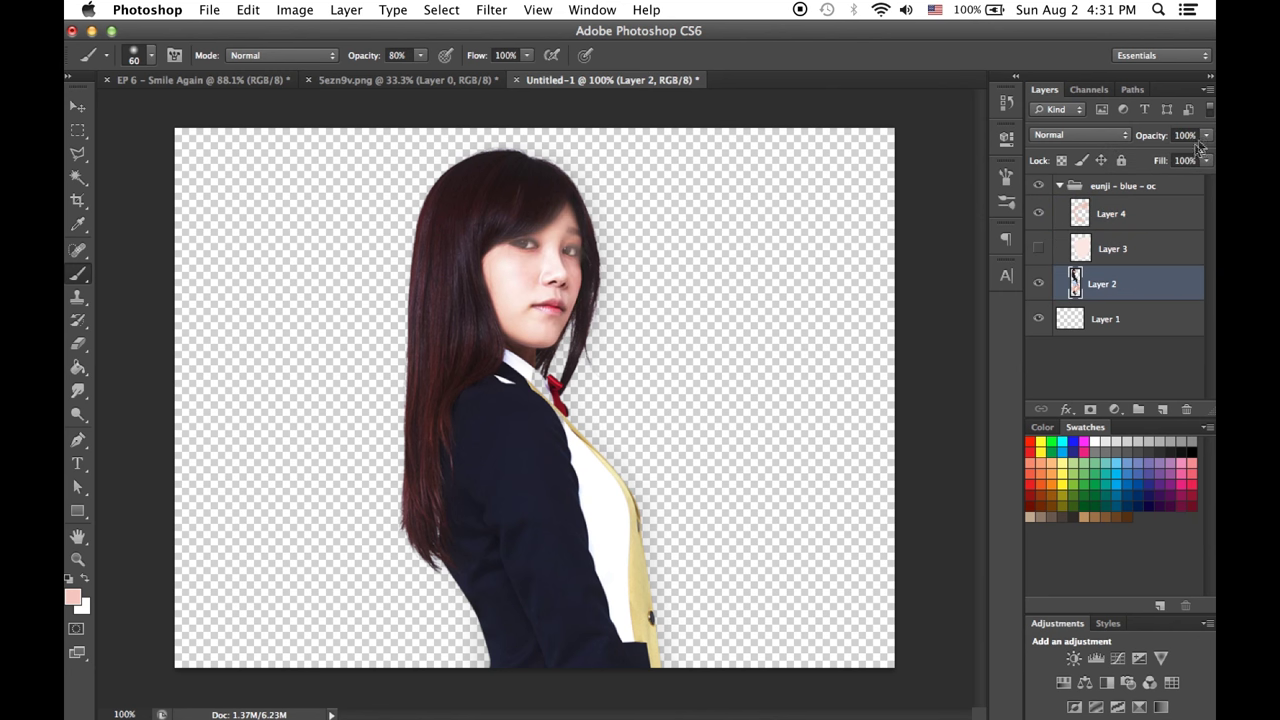
{"action": "key", "text": "alt+bracketright"}
{"action": "key", "text": "alt+bracketleft"}
{"action": "key", "text": "e"}
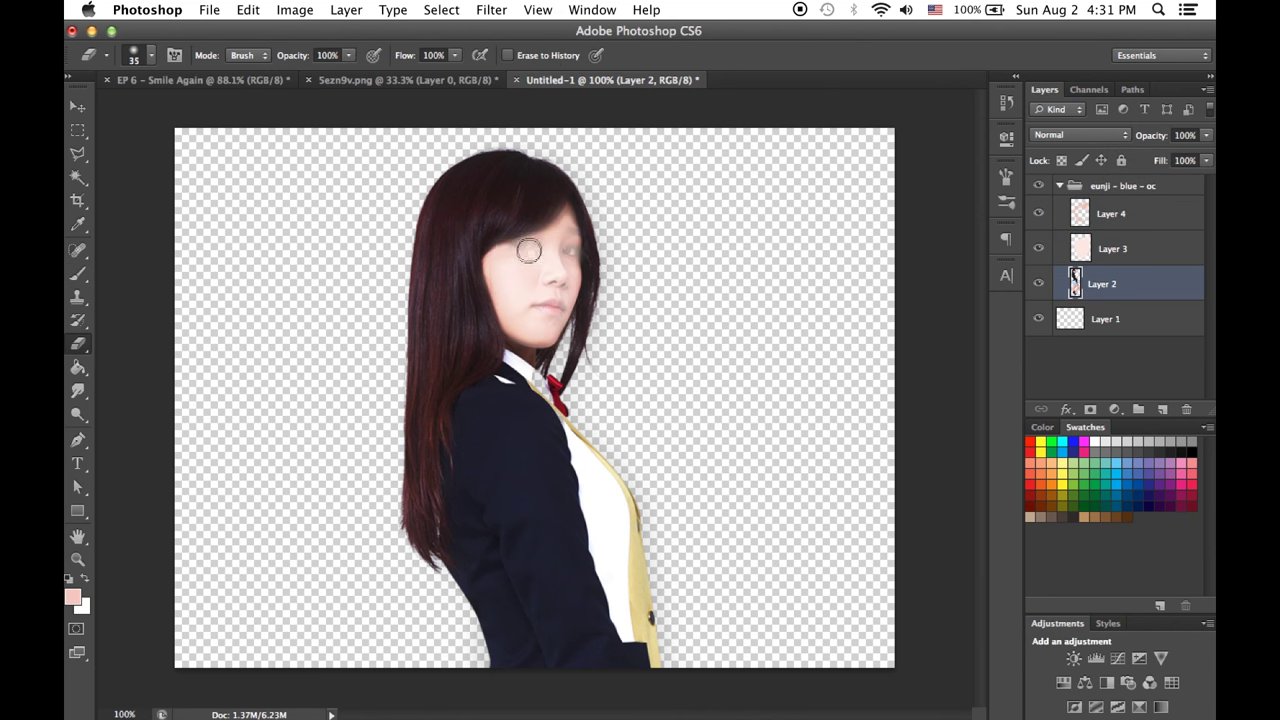
{"action": "key", "text": "alt+bracketright"}
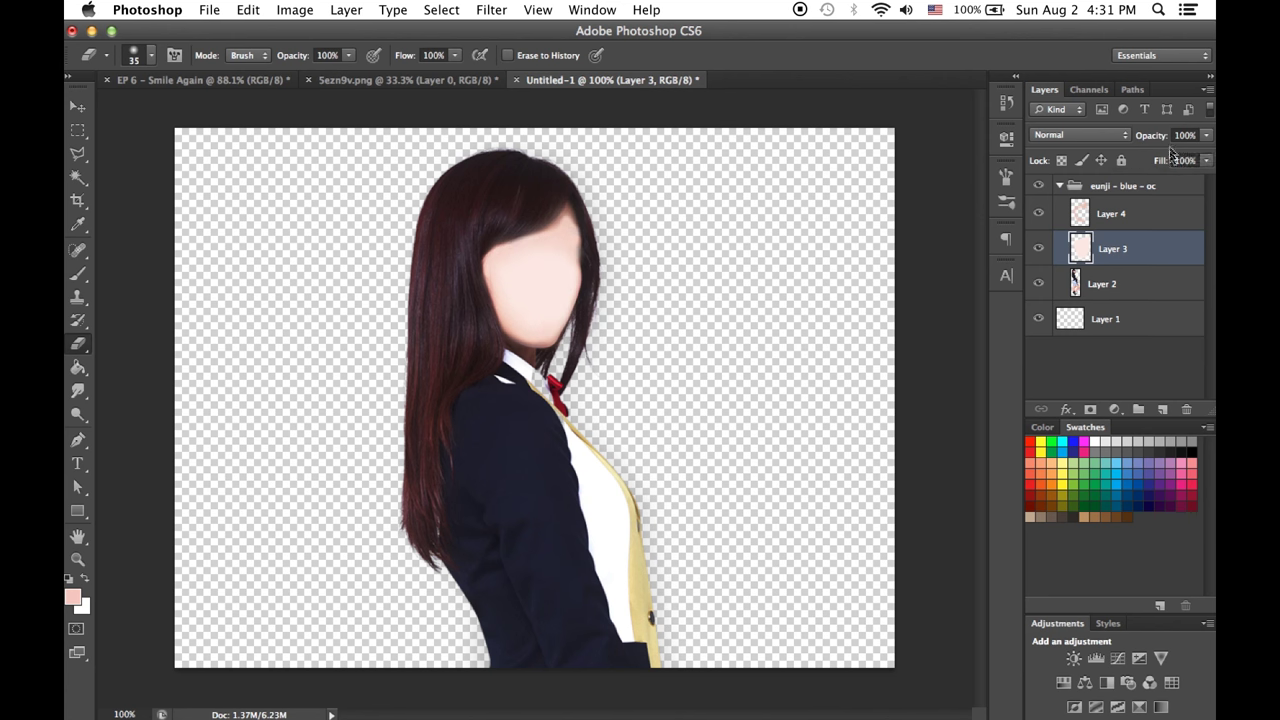
{"action": "key", "text": "alt+bracketright"}
{"action": "left_click_drag", "start_coordinate": [1206, 153], "coordinate": [1182, 158]}
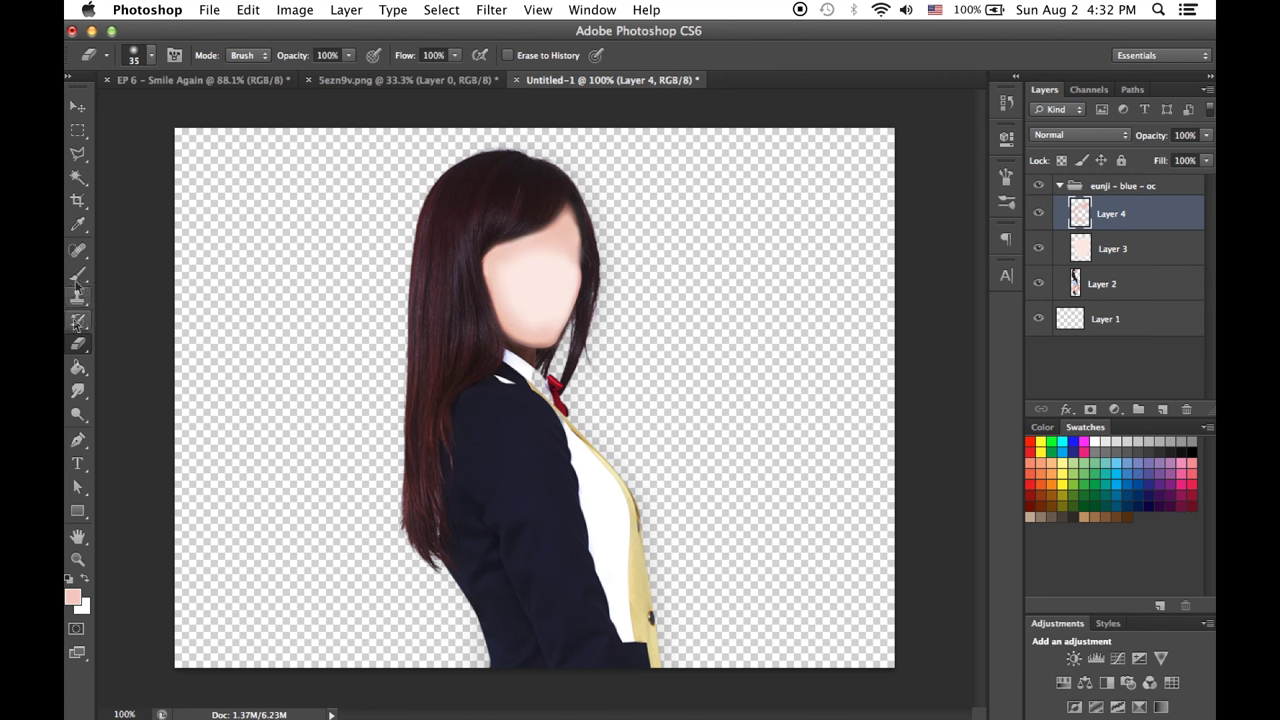
{"action": "key", "text": "b"}
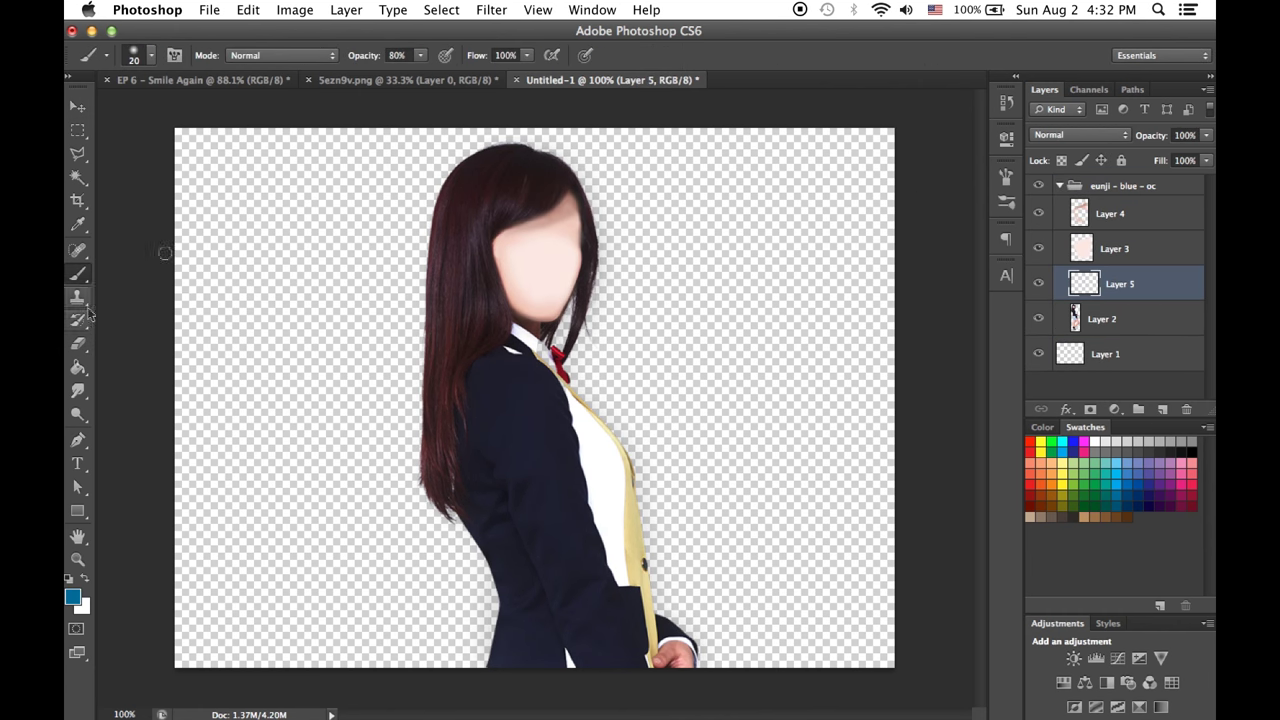
Set the blue hair layer to Overlay and paint blue along the hair's right edge.
{"action": "left_click", "coordinate": [1080, 134]}
{"action": "left_click", "coordinate": [1070, 306]}
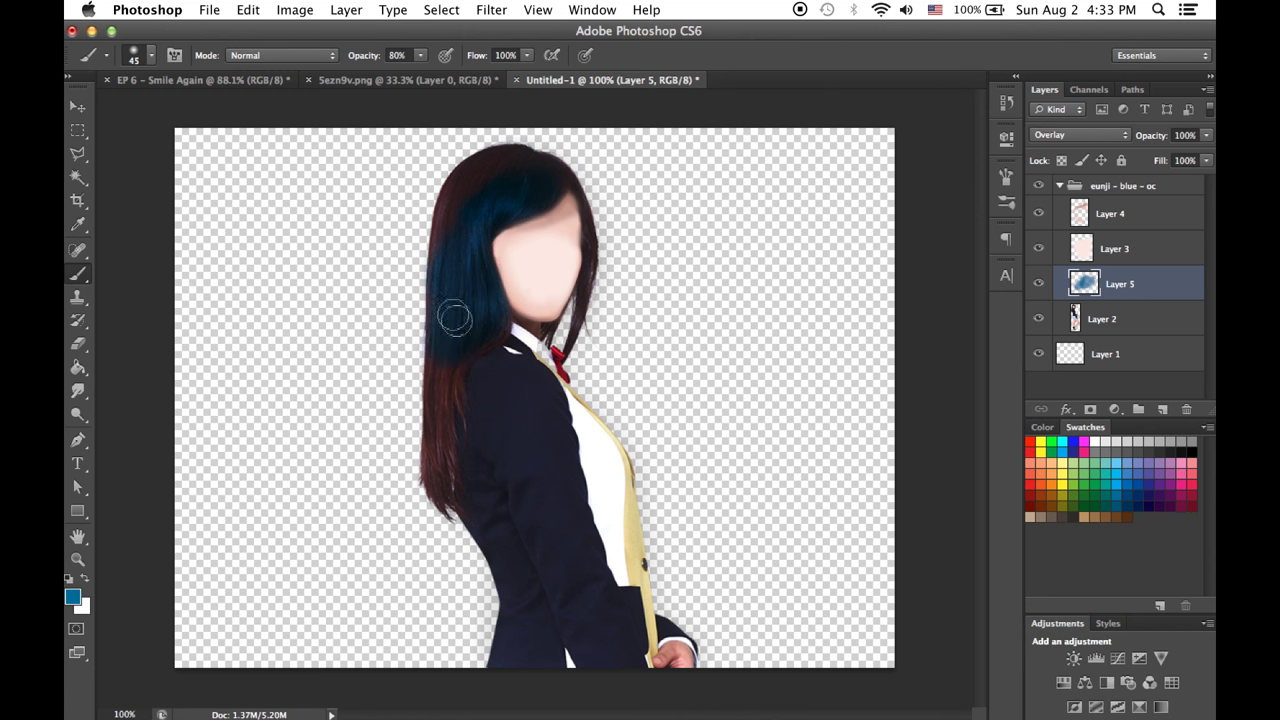
{"action": "key", "text": "bracketleft"}
{"action": "key", "text": "bracketleft"}
{"action": "mouse_move", "coordinate": [554, 171]}
{"action": "left_mouse_down"}
{"action": "mouse_move", "coordinate": [578, 195]}
{"action": "mouse_move", "coordinate": [590, 300]}
{"action": "mouse_move", "coordinate": [568, 345]}
{"action": "left_mouse_up"}
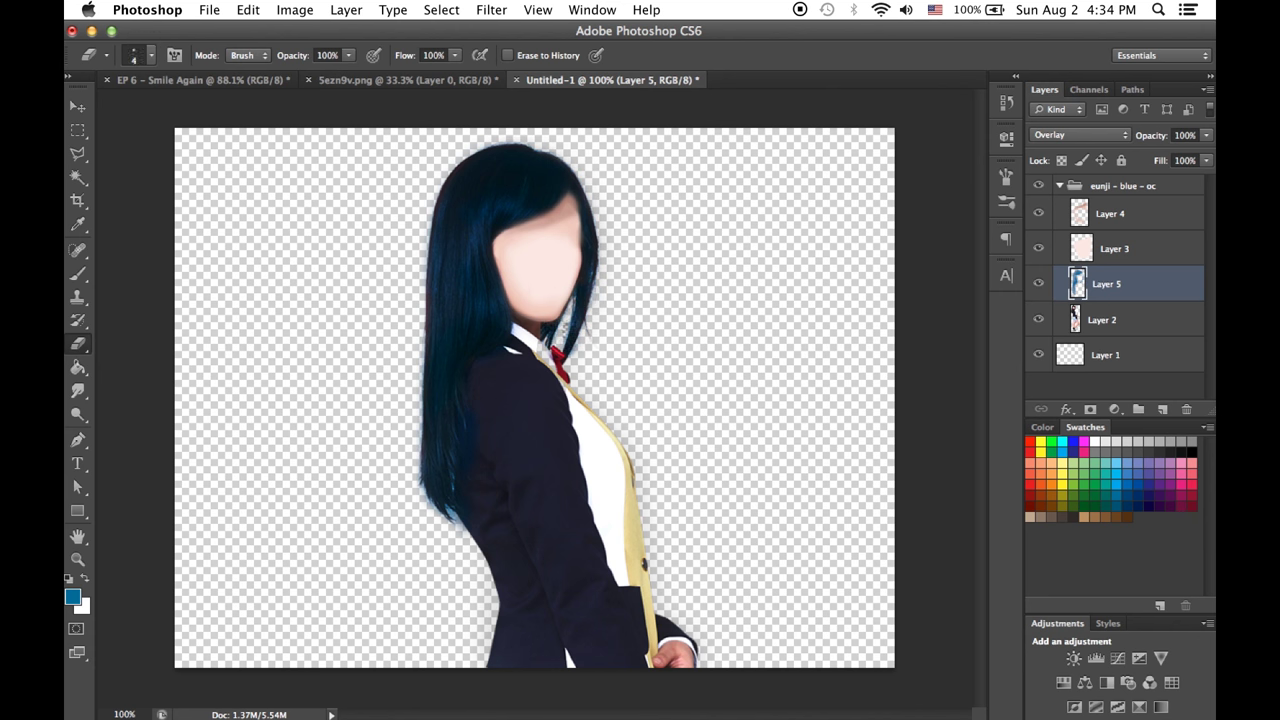
Duplicate the blue hair layer and scale the whole girl group down to the canvas height.
{"action": "key", "text": "bracketright"}
{"action": "key", "text": "bracketright"}
{"action": "key", "text": "bracketright"}
{"action": "key", "text": "ctrl+shift+alt+e"}
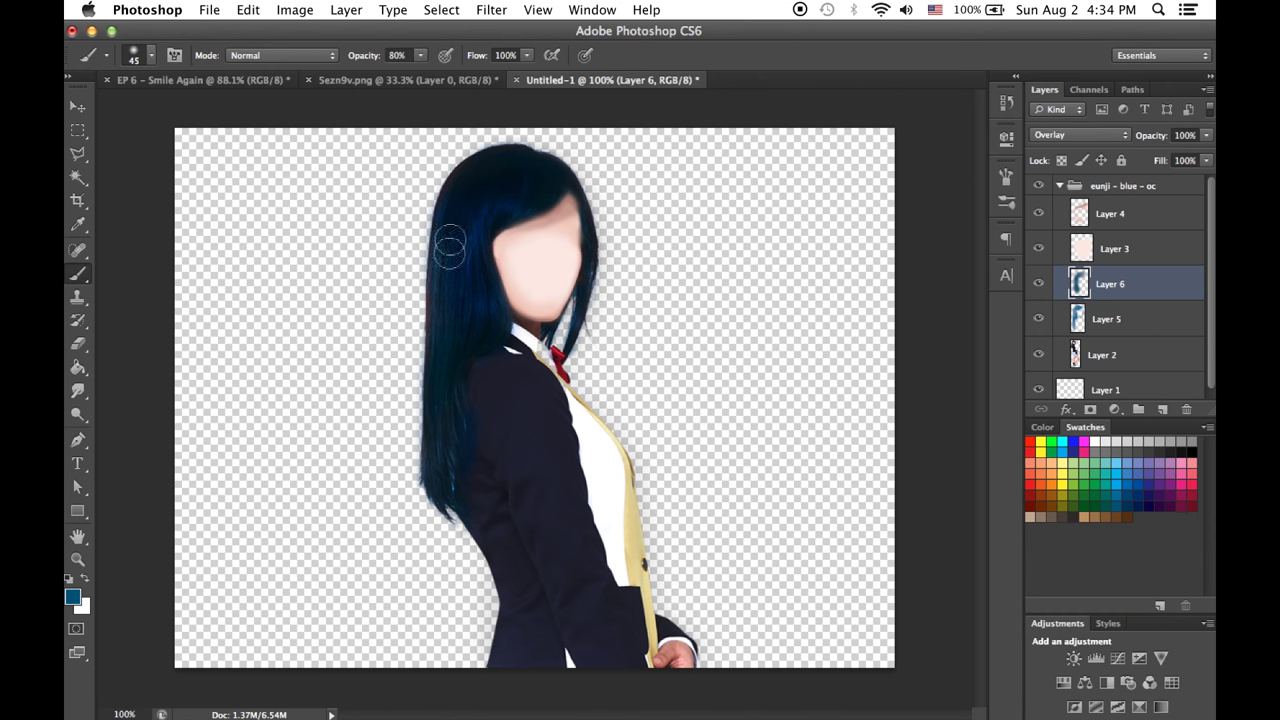
{"action": "key", "text": "v"}
{"action": "mouse_move", "coordinate": [748, 163]}
{"action": "left_mouse_down"}
{"action": "mouse_move", "coordinate": [626, 246]}
{"action": "mouse_move", "coordinate": [634, 117]}
{"action": "left_mouse_up"}
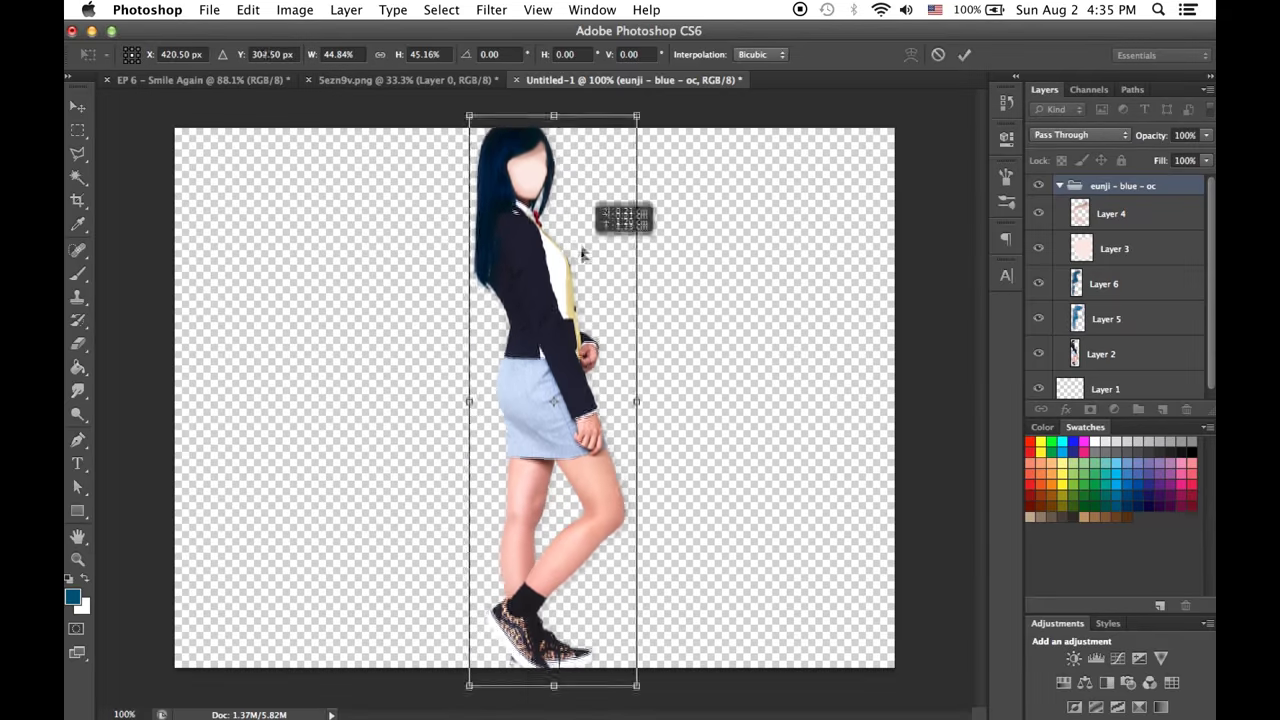
Open the red-haired girl render and drag it into the EP 6 - Smile Again poster as Layer 7.
{"action": "key", "text": "ctrl+Tab"}
{"action": "key", "text": "ctrl+o"}
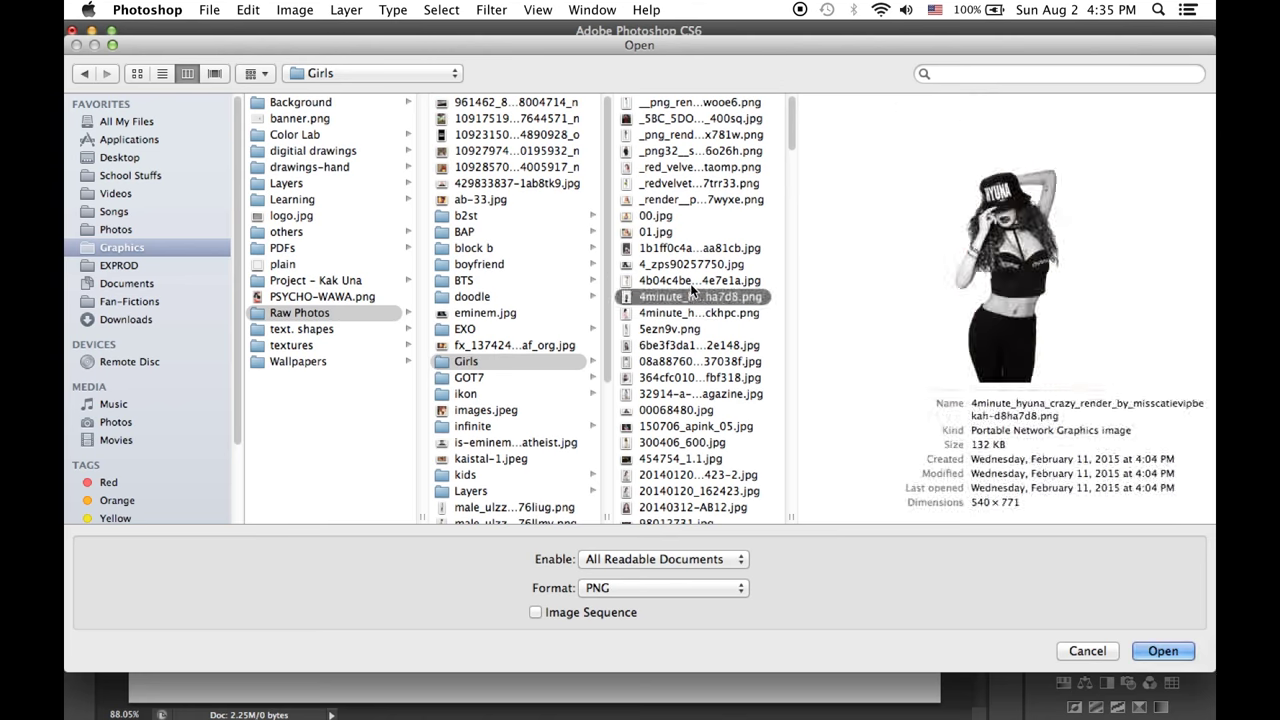
{"action": "double_click", "coordinate": [682, 367]}
{"action": "left_click_drag", "start_coordinate": [682, 367], "coordinate": [440, 222]}
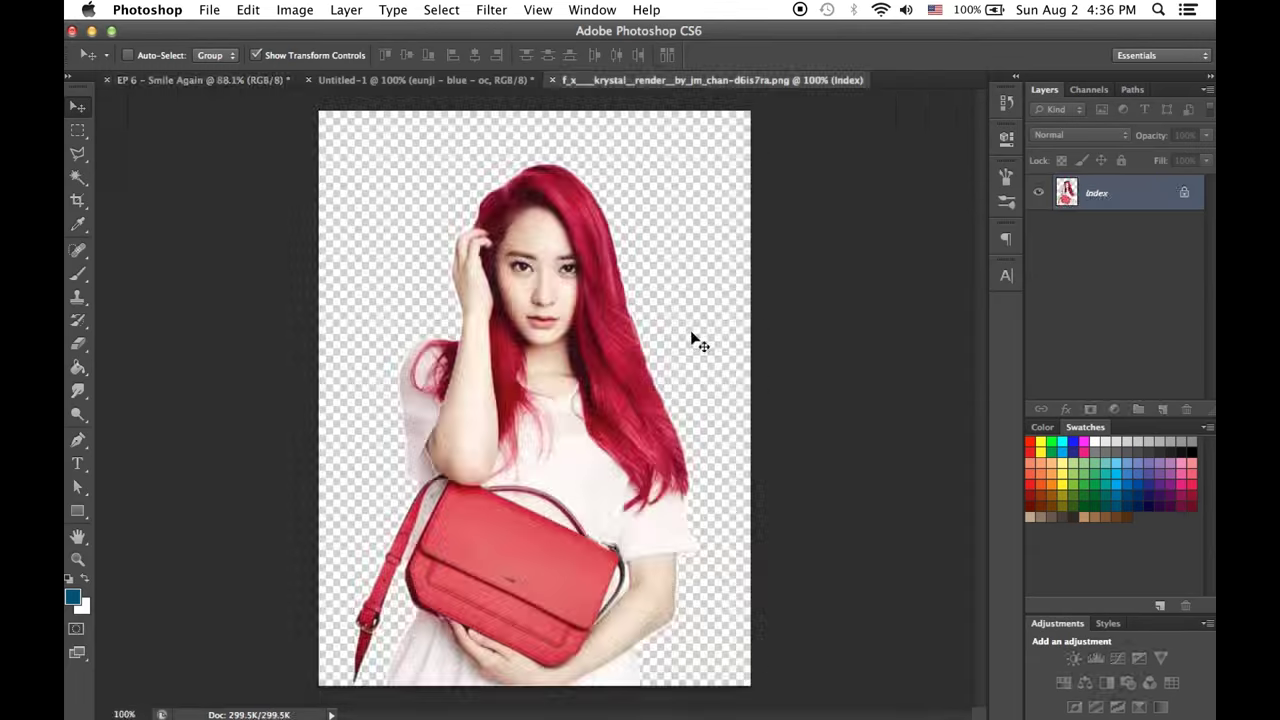
{"action": "mouse_move", "coordinate": [440, 222]}
{"action": "left_mouse_down"}
{"action": "mouse_move", "coordinate": [570, 90]}
{"action": "mouse_move", "coordinate": [1040, 188]}
{"action": "left_mouse_up"}
{"action": "left_click", "coordinate": [550, 80]}
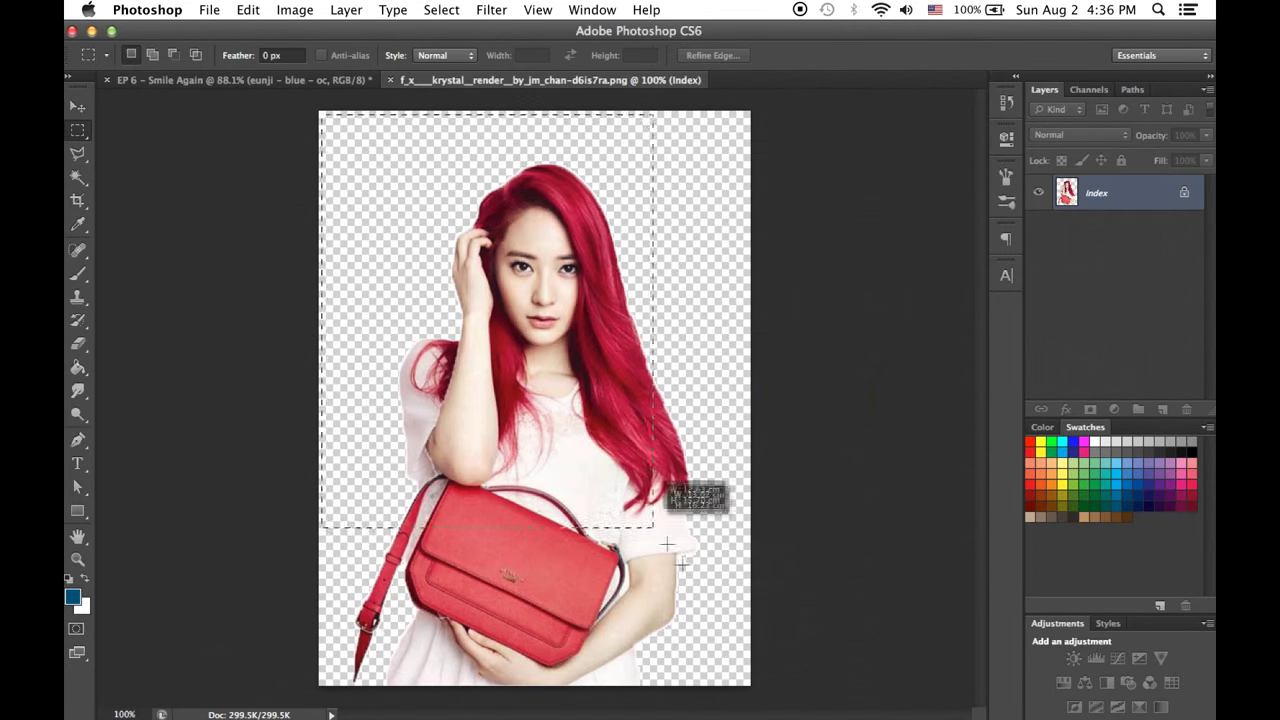
{"action": "left_click_drag", "start_coordinate": [650, 415], "coordinate": [495, 180]}
{"action": "left_click", "coordinate": [1059, 220]}
{"action": "left_click", "coordinate": [1038, 220]}
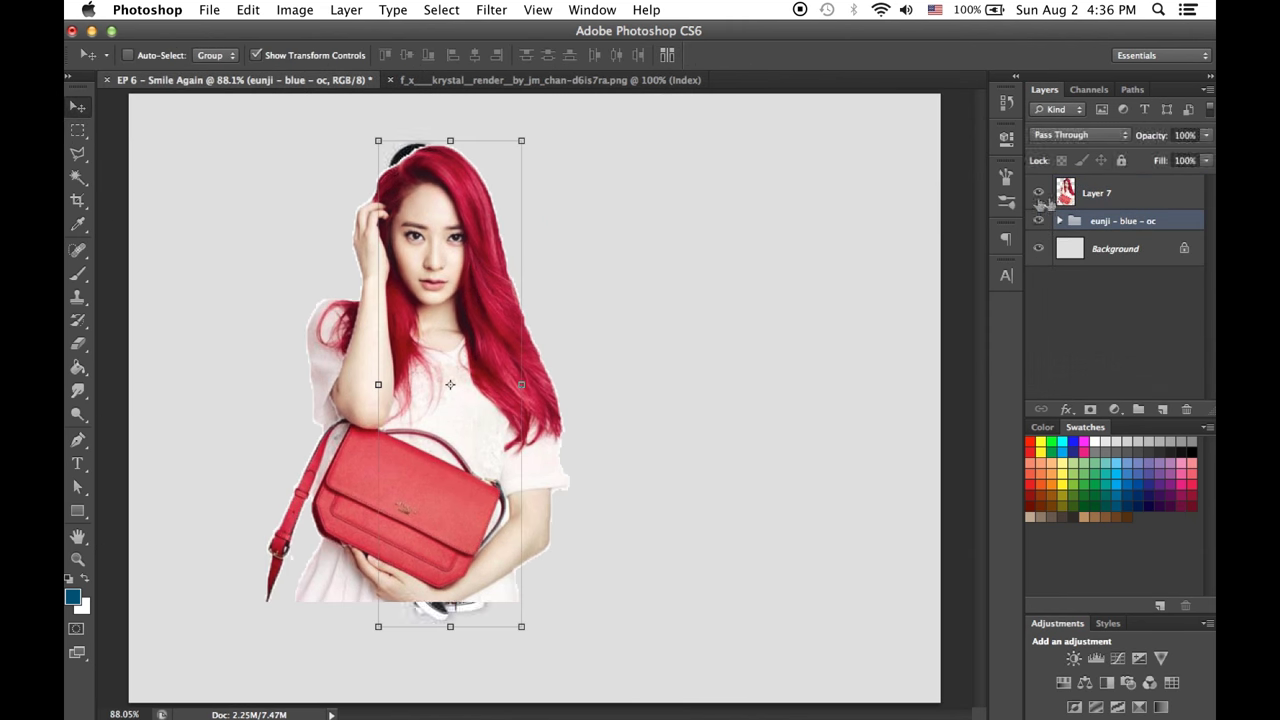
Shrink the red-haired girl to about 93% and reposition her.
{"action": "key", "text": "ctrl+t"}
{"action": "key", "text": "Escape"}
{"action": "left_click", "coordinate": [1096, 192]}
{"action": "key", "text": "ctrl+t"}
{"action": "mouse_move", "coordinate": [569, 147]}
{"action": "left_mouse_down"}
{"action": "mouse_move", "coordinate": [504, 208]}
{"action": "mouse_move", "coordinate": [598, 163]}
{"action": "left_mouse_up"}
{"action": "key", "text": "Return"}
{"action": "key", "text": "ctrl+shift+alt+n"}
Brighten the red-haired girl with white strokes on a 55% Overlay layer.
{"action": "key", "text": "x"}
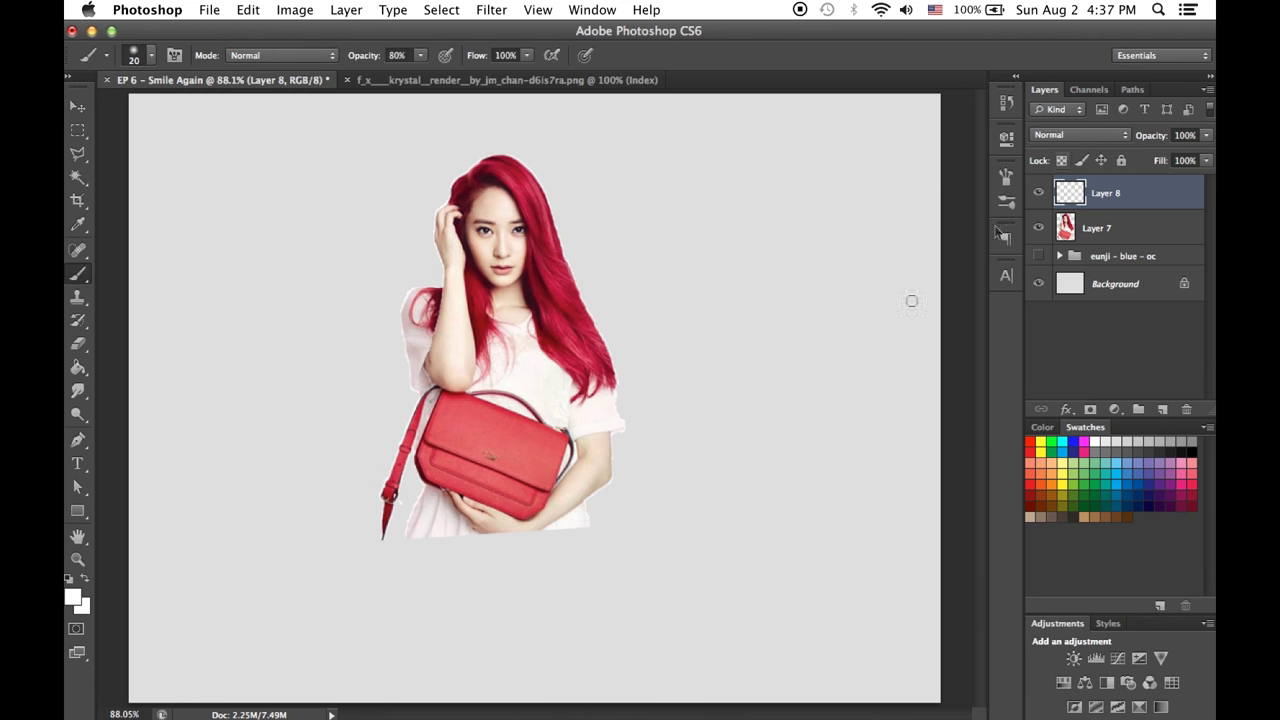
{"action": "left_click", "coordinate": [1080, 134]}
{"action": "left_click", "coordinate": [1080, 300]}
{"action": "key", "text": "bracketright"}
{"action": "key", "text": "bracketright"}
{"action": "key", "text": "bracketright"}
{"action": "left_click_drag", "start_coordinate": [470, 200], "coordinate": [520, 520]}
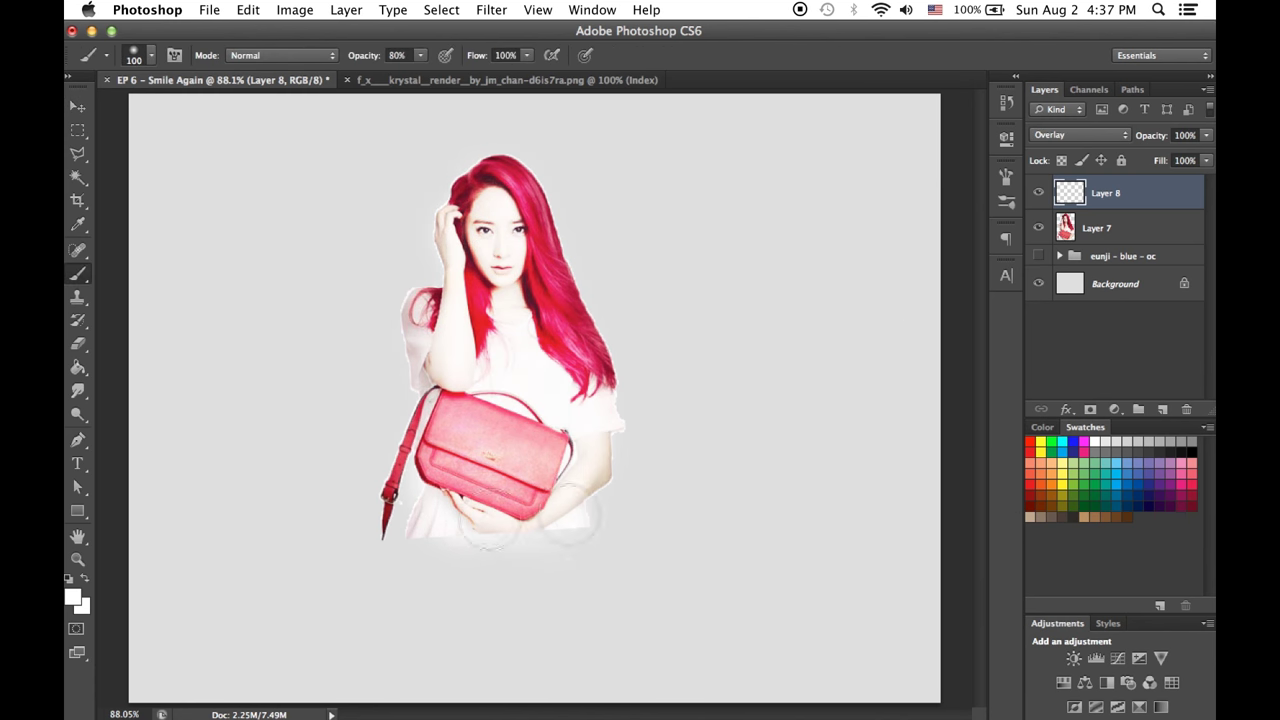
{"action": "left_click_drag", "start_coordinate": [1206, 135], "coordinate": [1165, 152]}
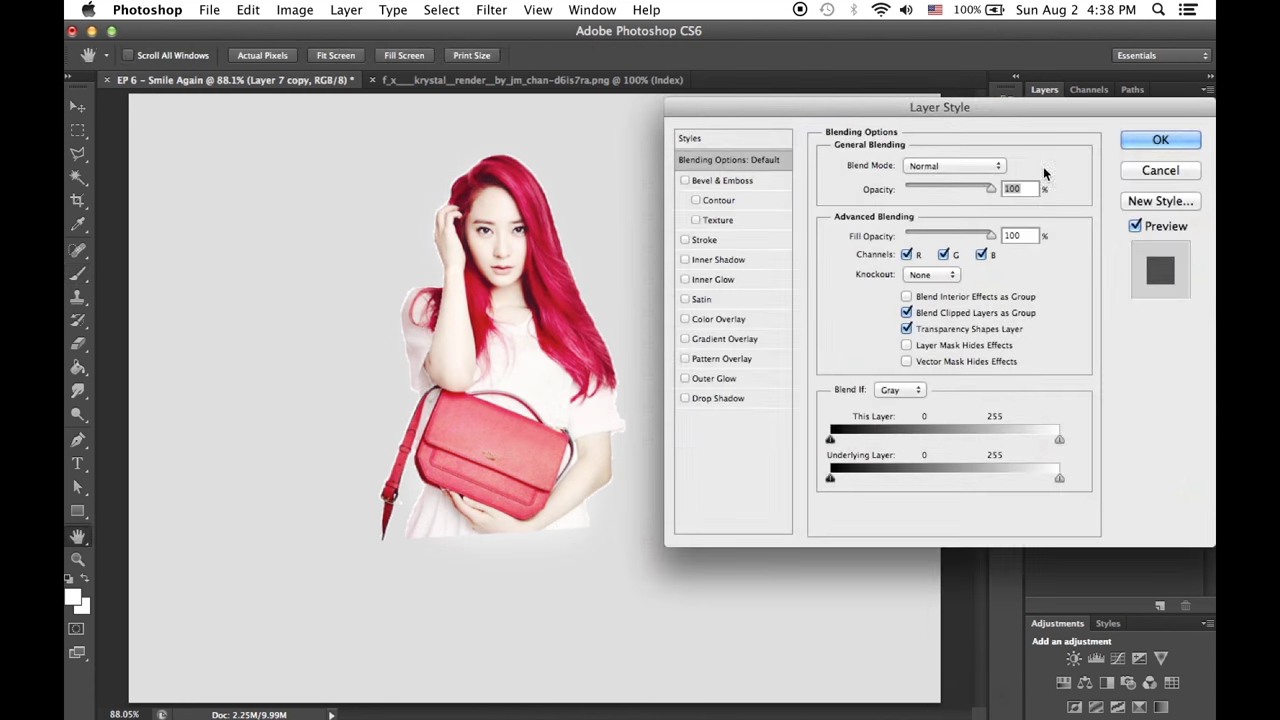
Give the girl's copy a white Color Overlay and offset it into an outline.
{"action": "left_click", "coordinate": [719, 319]}
{"action": "left_click", "coordinate": [1160, 140]}
{"action": "left_click", "coordinate": [1097, 228]}
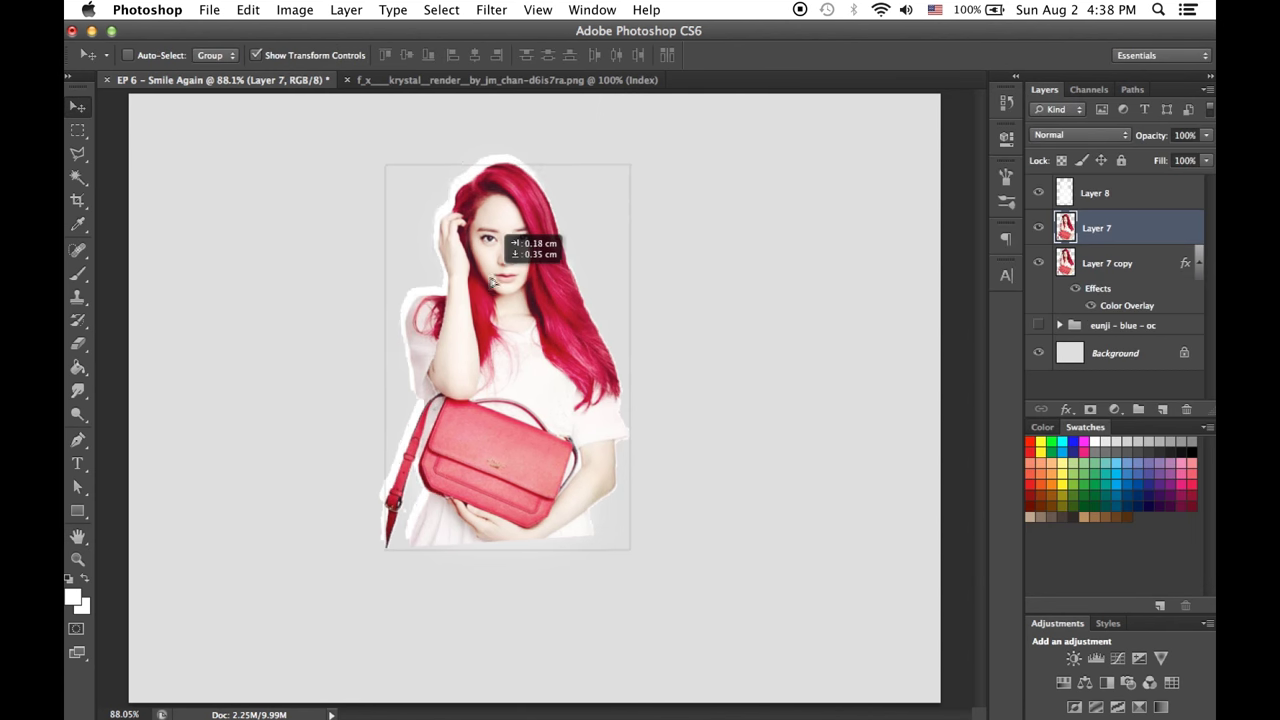
{"action": "left_click_drag", "start_coordinate": [538, 279], "coordinate": [548, 285]}
Group the red-haired girl's layers as krystal and move it below the eunji group.
{"action": "left_click", "coordinate": [1138, 409]}
{"action": "left_click", "coordinate": [1107, 283]}
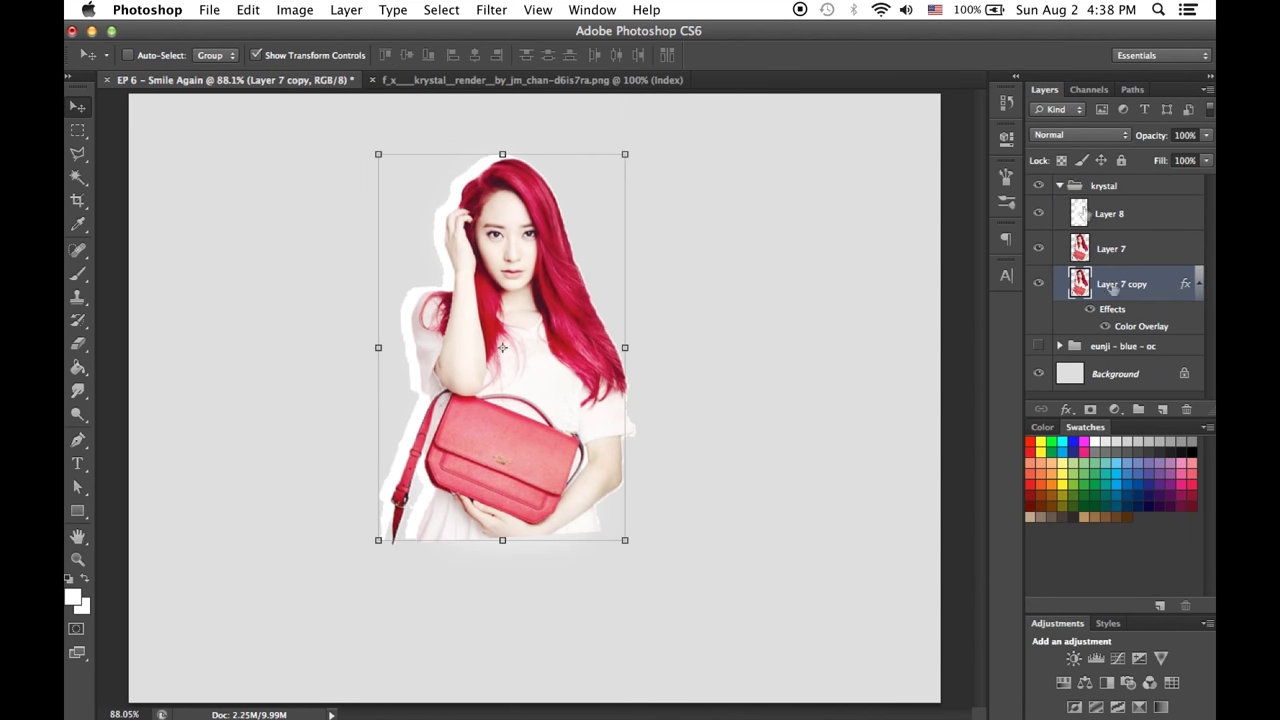
{"action": "left_click", "coordinate": [1059, 185]}
{"action": "left_click", "coordinate": [1038, 206]}
{"action": "left_click_drag", "start_coordinate": [1083, 180], "coordinate": [1083, 215]}
Add a blending layer inside the eunji group to brighten the blue-haired girl.
{"action": "key", "text": "b"}
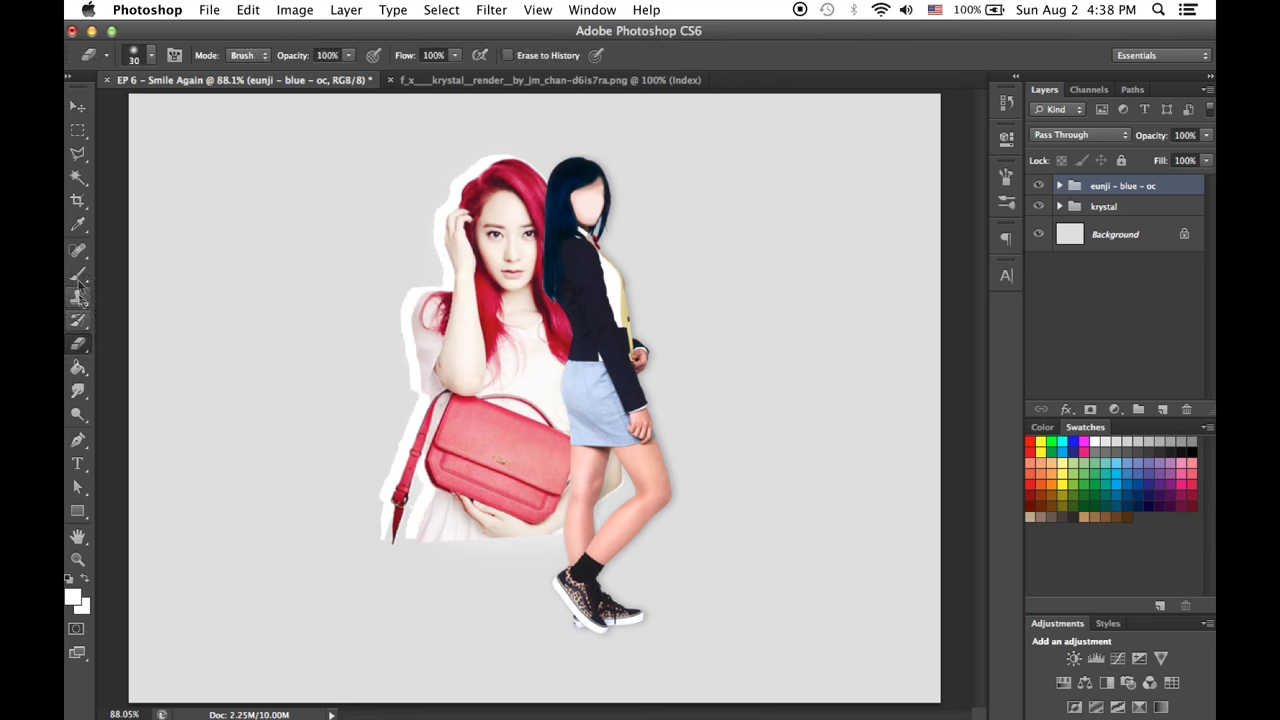
{"action": "left_click", "coordinate": [1162, 409]}
{"action": "left_click", "coordinate": [1078, 135]}
{"action": "key", "text": "Escape"}
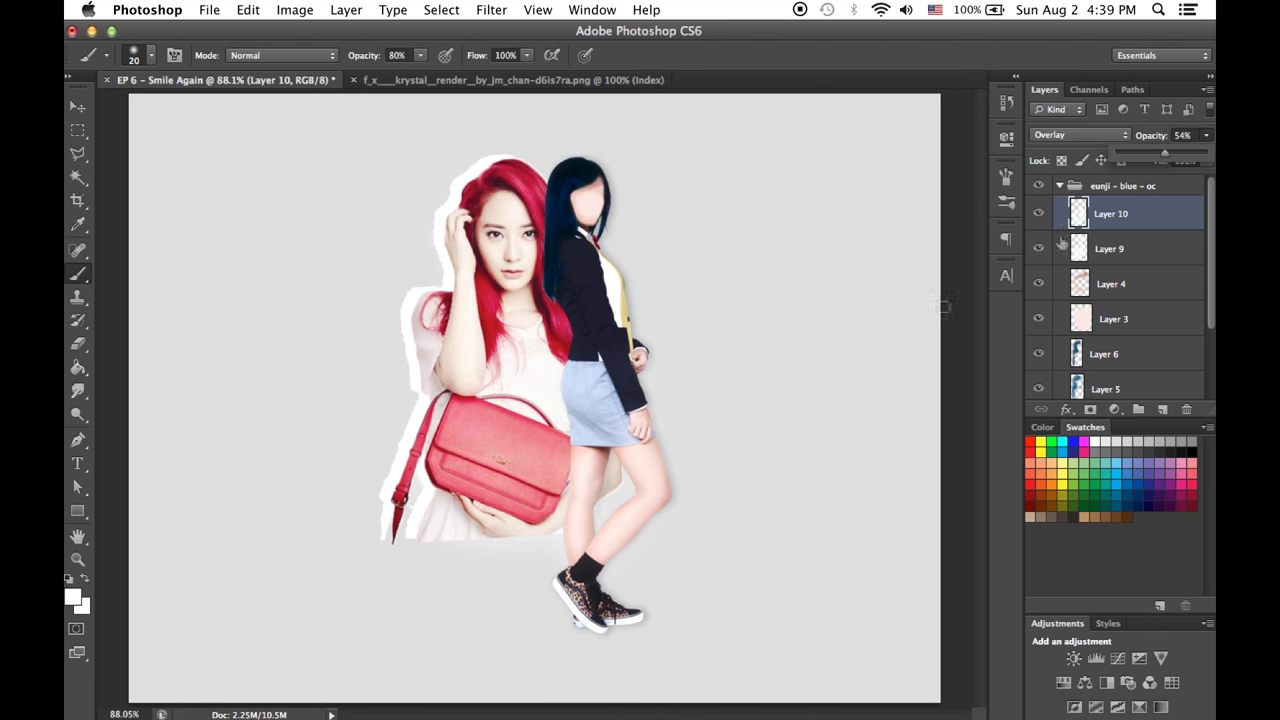
{"action": "left_click", "coordinate": [1120, 185]}
{"action": "left_click", "coordinate": [1059, 185]}
Try rotating both girl groups, cancel, and restore eunji above krystal.
{"action": "key", "text": "ctrl+t"}
{"action": "left_click_drag", "start_coordinate": [721, 268], "coordinate": [724, 271]}
{"action": "key", "text": "Escape"}
{"action": "left_click_drag", "start_coordinate": [1104, 206], "coordinate": [1104, 180]}
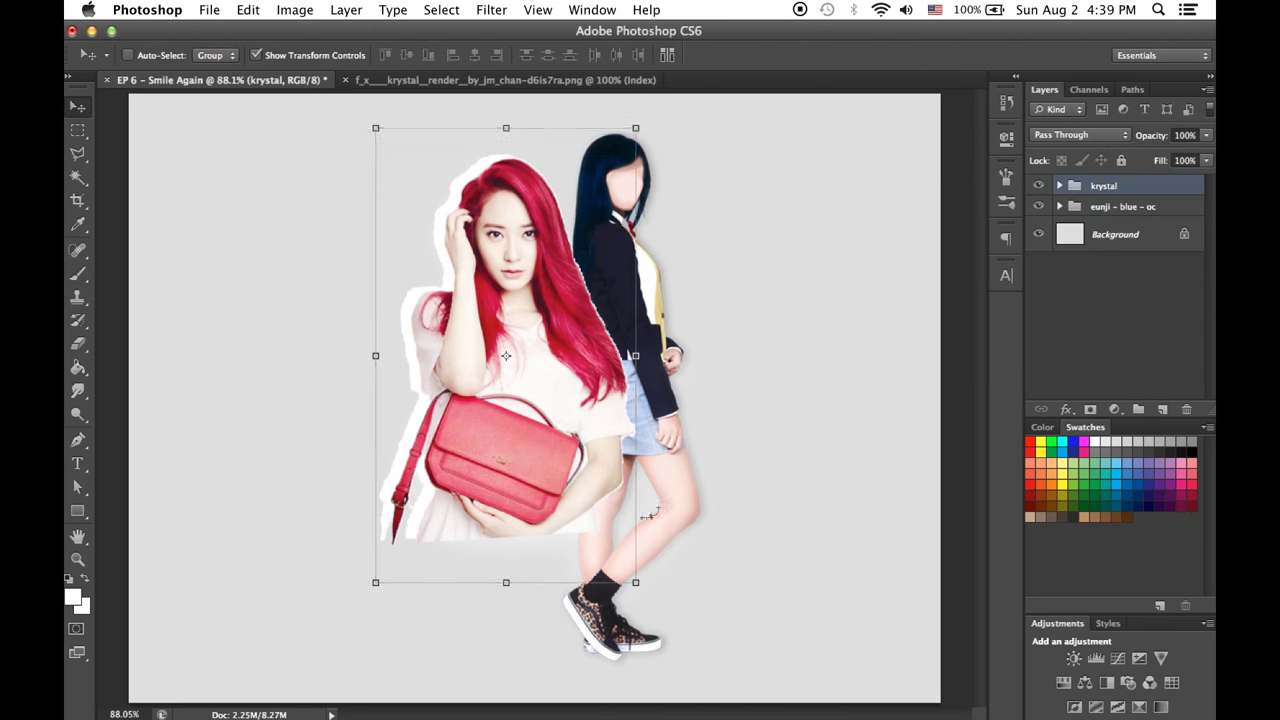
{"action": "key", "text": "ctrl+t"}
{"action": "left_click_drag", "start_coordinate": [520, 400], "coordinate": [560, 470]}
{"action": "key", "text": "Escape"}
{"action": "key", "text": "ctrl+z"}
Duplicate the eunji group, give the copy a white Color Overlay, and offset it as an outline.
{"action": "right_click", "coordinate": [1122, 206]}
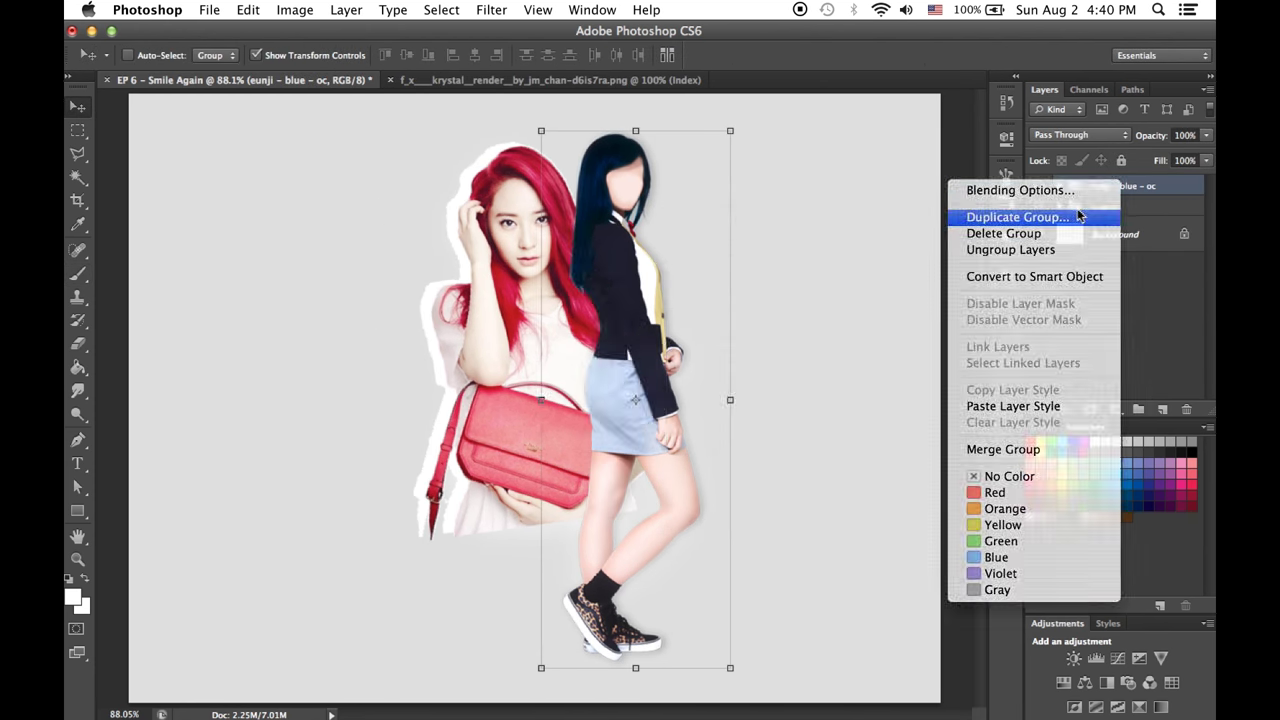
{"action": "key", "text": "Escape"}
{"action": "key", "text": "ctrl+j"}
{"action": "right_click", "coordinate": [1122, 206]}
{"action": "left_click", "coordinate": [985, 211]}
{"action": "left_click", "coordinate": [1097, 157]}
{"action": "left_click", "coordinate": [1154, 137]}
{"action": "left_click_drag", "start_coordinate": [643, 274], "coordinate": [652, 273]}
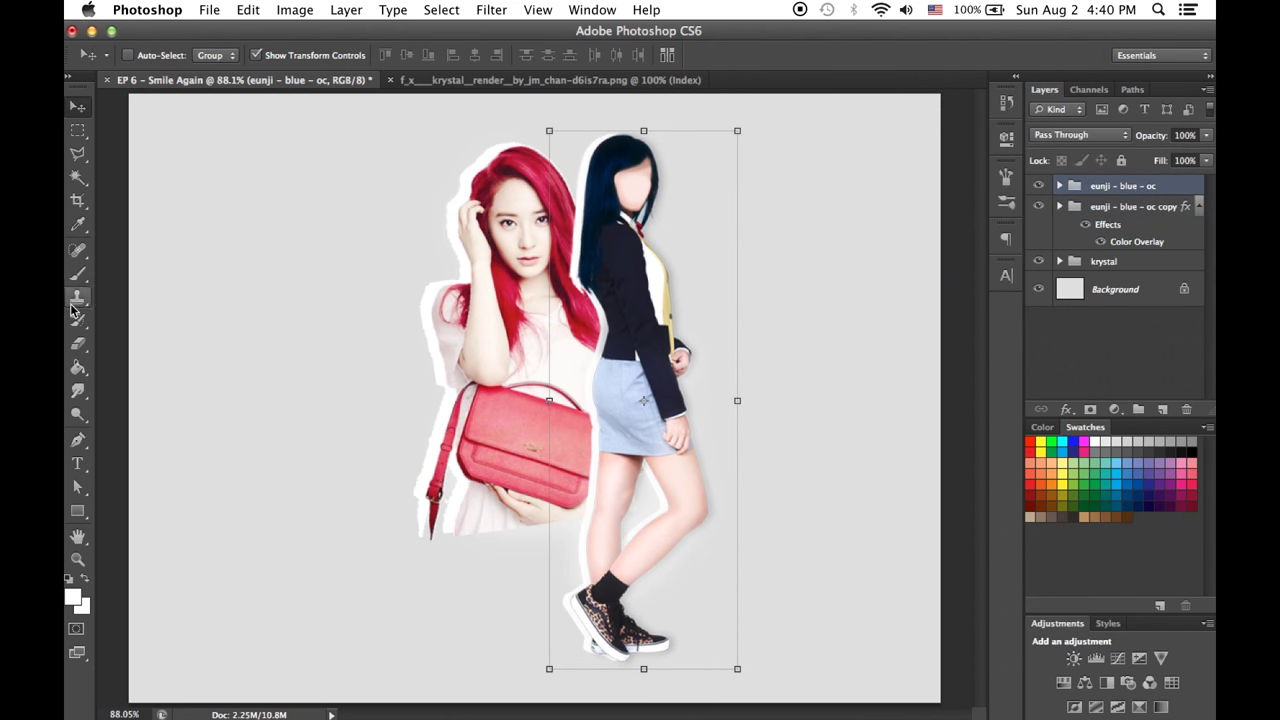
Crop the canvas to a narrower portrait framing around the girls.
{"action": "left_click", "coordinate": [77, 200]}
{"action": "left_click_drag", "start_coordinate": [787, 703], "coordinate": [330, 93]}
{"action": "key", "text": "Return"}
Type 'smile' over the bag at 72 pt.
{"action": "key", "text": "t"}
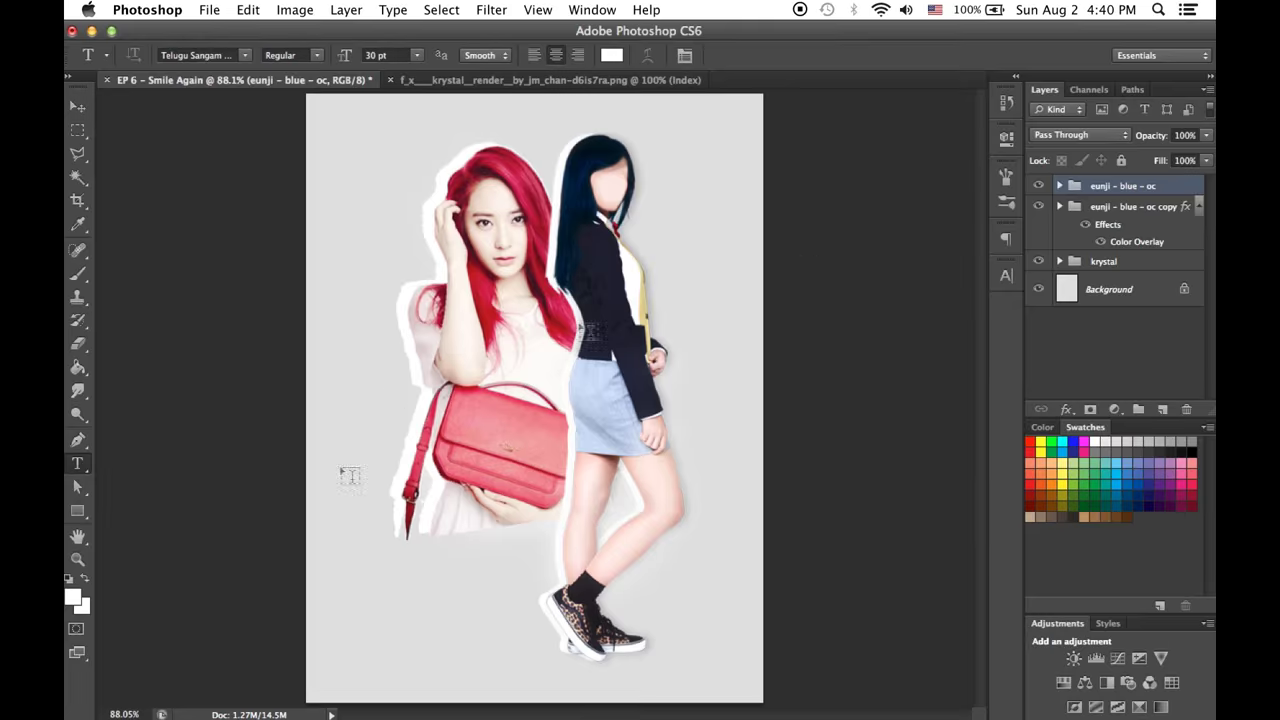
{"action": "left_click", "coordinate": [410, 460]}
{"action": "type", "text": "smile"}
{"action": "left_click", "coordinate": [684, 55]}
{"action": "left_click", "coordinate": [880, 277]}
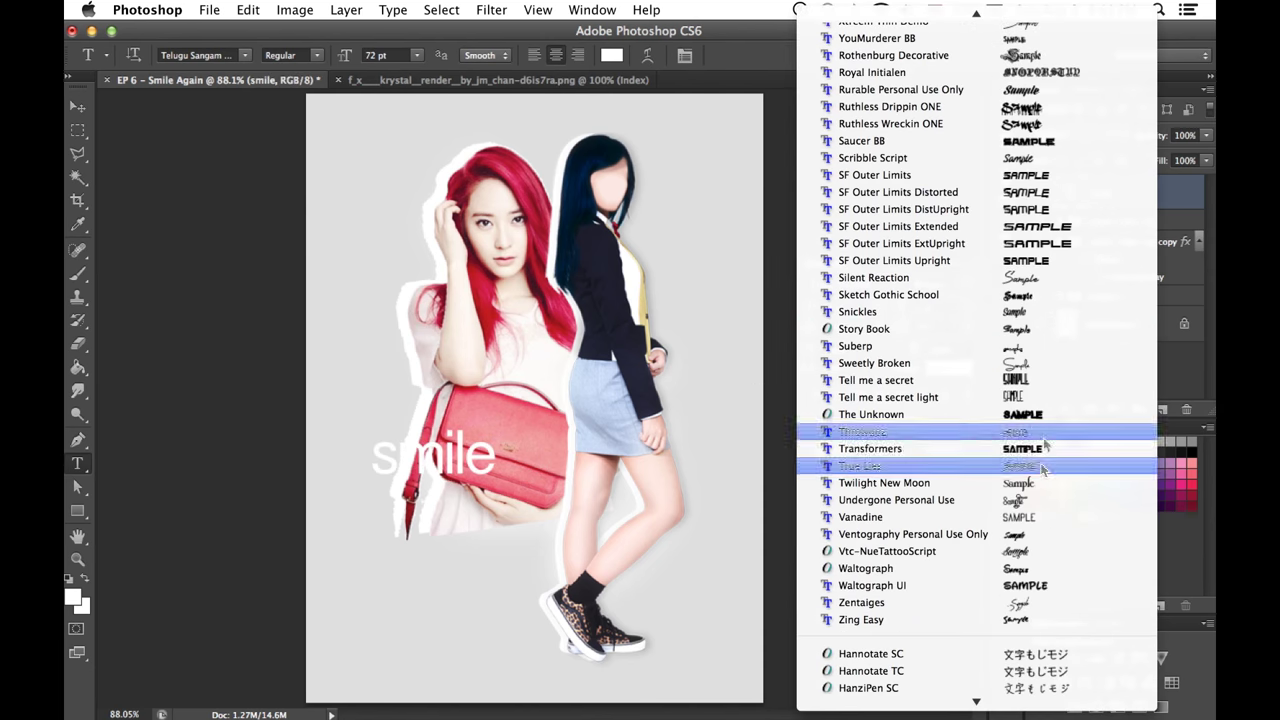
Make 'smile' a pink script font, then enlarge and tilt it across the girls.
{"action": "left_click", "coordinate": [1040, 534]}
{"action": "left_click", "coordinate": [940, 365]}
{"action": "left_click", "coordinate": [1097, 160]}
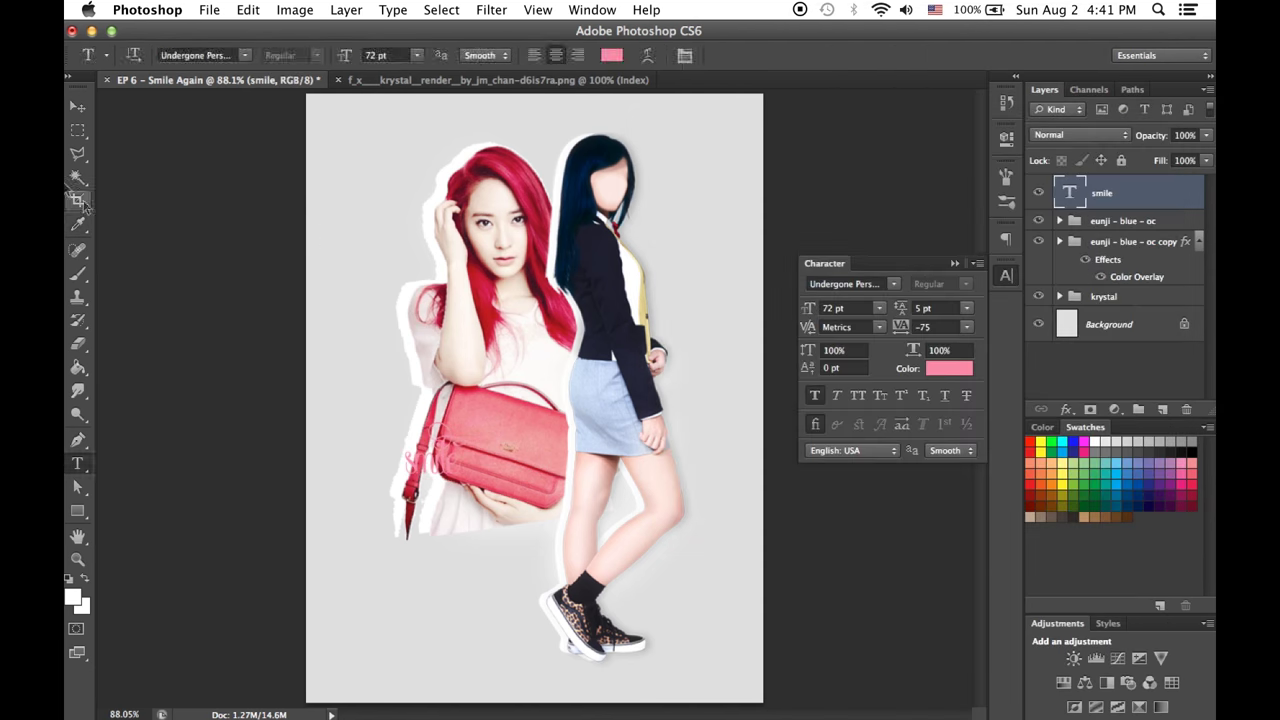
{"action": "key", "text": "ctrl+t"}
{"action": "left_click_drag", "start_coordinate": [585, 470], "coordinate": [735, 604]}
Give 'smile' a white Outer Glow in Normal mode, then hide its layer.
{"action": "right_click", "coordinate": [1120, 192]}
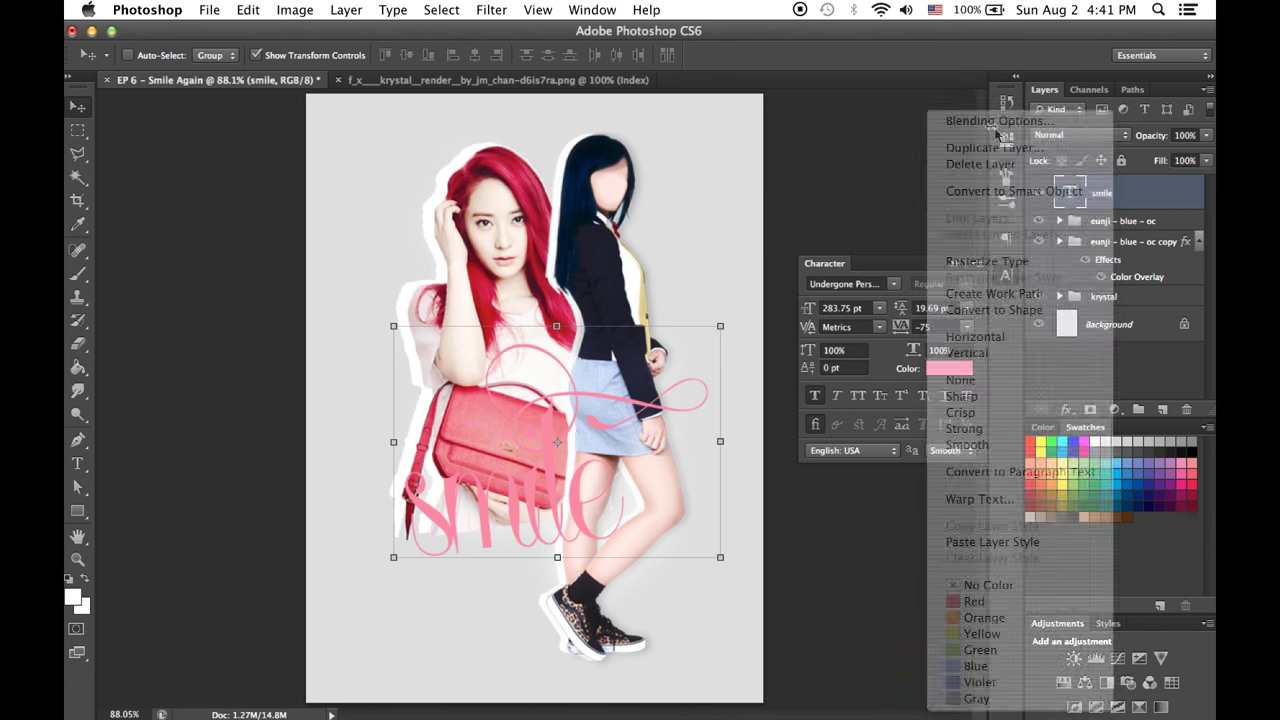
{"action": "left_click", "coordinate": [990, 120]}
{"action": "left_click", "coordinate": [714, 378]}
{"action": "left_click", "coordinate": [866, 233]}
{"action": "left_click", "coordinate": [1094, 160]}
{"action": "left_click", "coordinate": [905, 165]}
{"action": "left_click", "coordinate": [926, 51]}
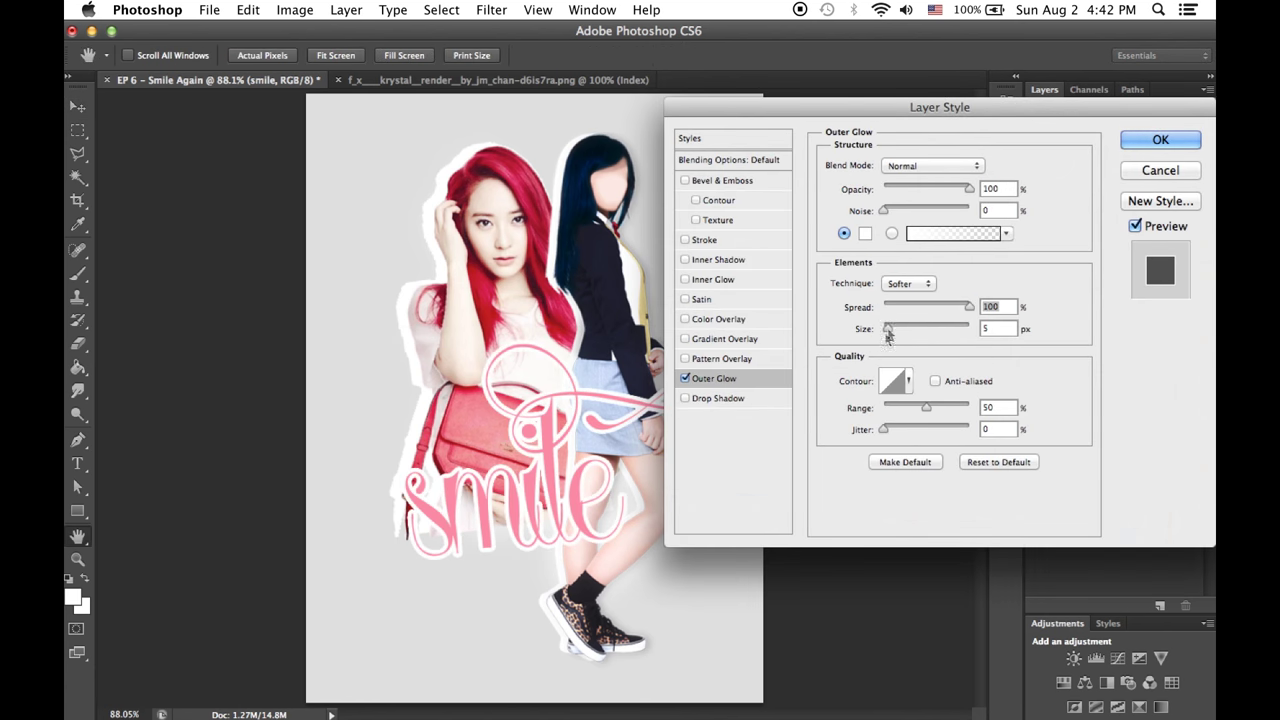
{"action": "left_click", "coordinate": [1160, 139]}
{"action": "left_click", "coordinate": [1038, 192]}
{"action": "left_click", "coordinate": [1104, 330]}
Fill a rectangular pink bar on a new layer in the krystal group.
{"action": "key", "text": "m"}
{"action": "key", "text": "b"}
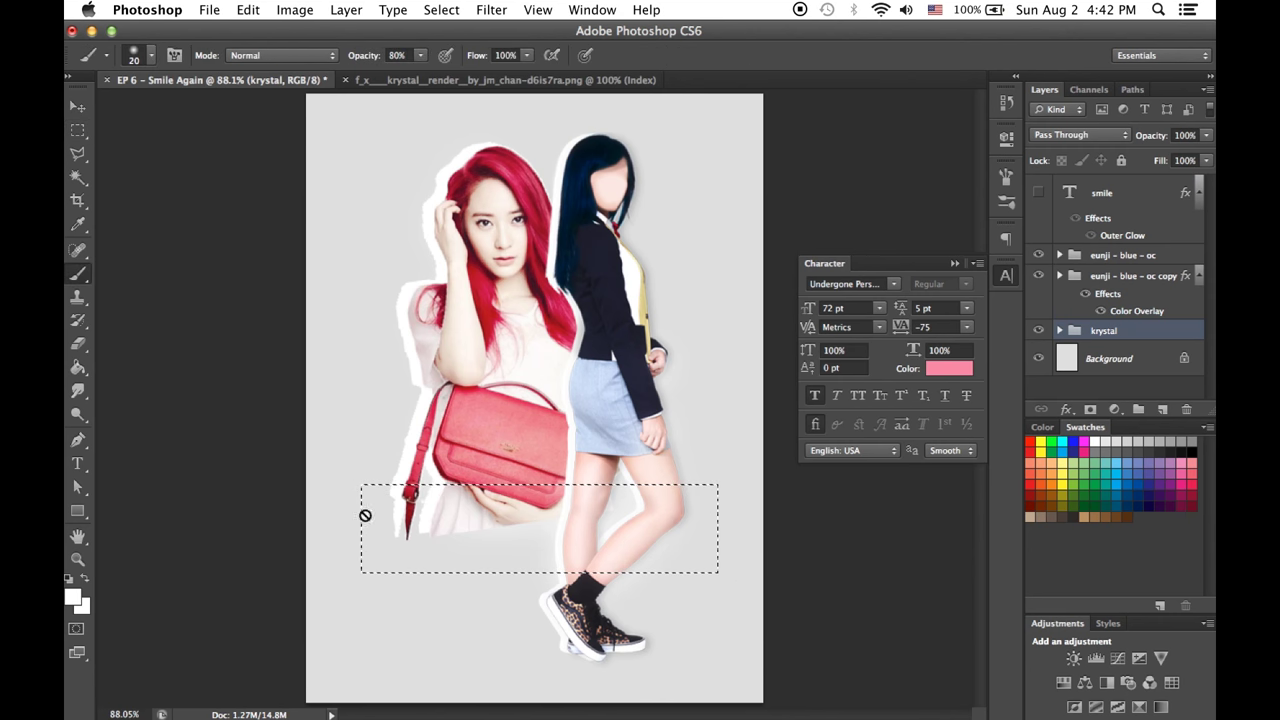
{"action": "key", "text": "ctrl+shift+alt+n"}
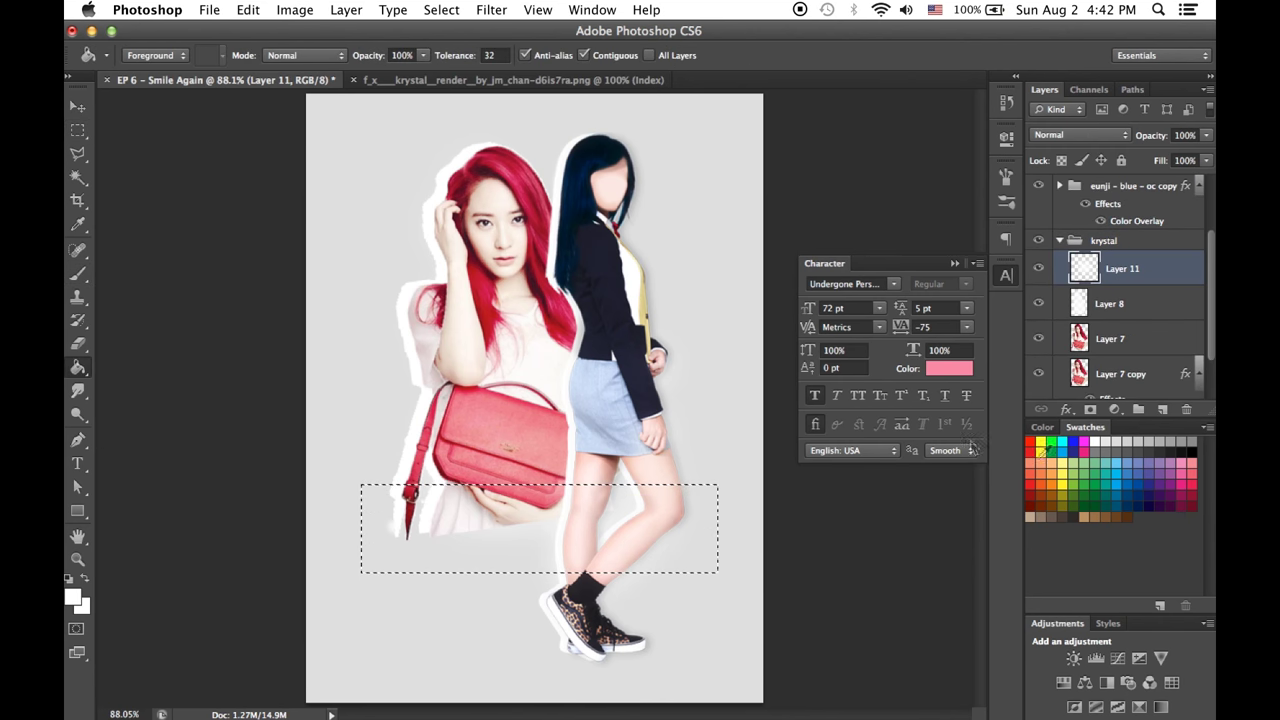
{"action": "key", "text": "alt+BackSpace"}
{"action": "left_click", "coordinate": [80, 112]}
{"action": "key", "text": "m"}
{"action": "right_click", "coordinate": [250, 137]}
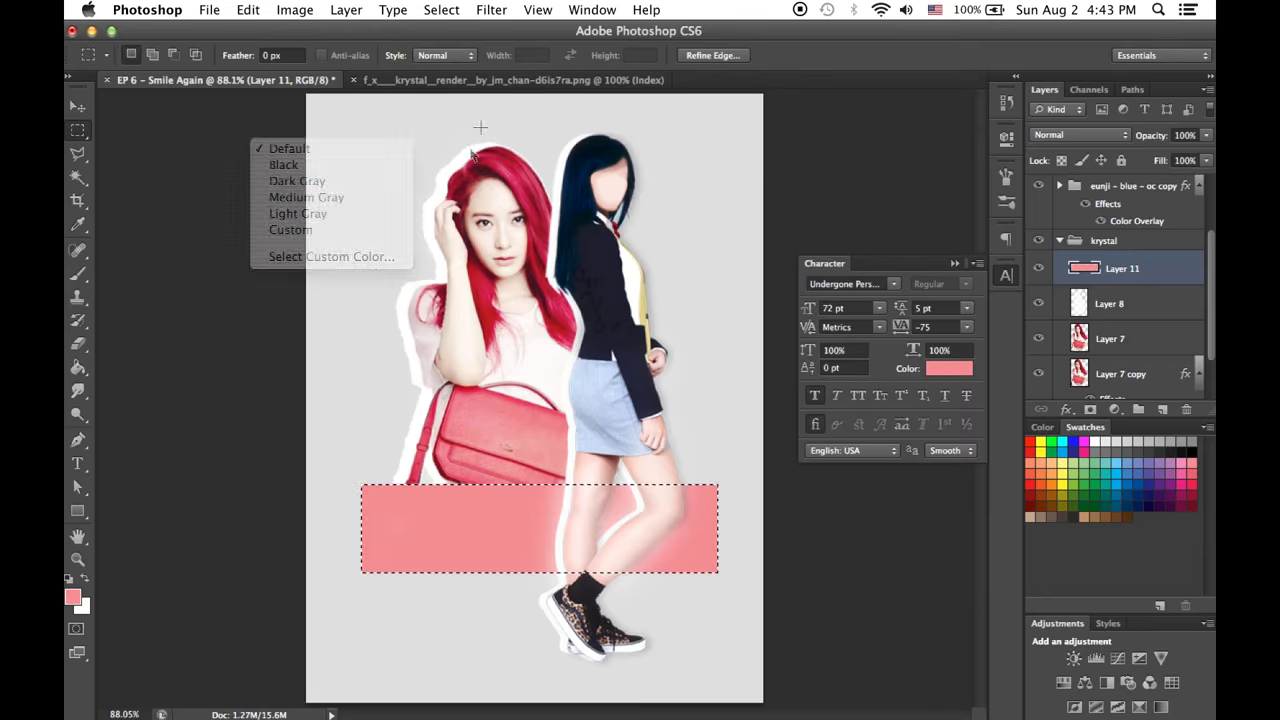
{"action": "left_click", "coordinate": [290, 144]}
Tilt the pink bar about six degrees, shift it up under the girls, and show 'smile' again.
{"action": "key", "text": "v"}
{"action": "left_click", "coordinate": [1059, 240]}
{"action": "left_click", "coordinate": [1120, 255]}
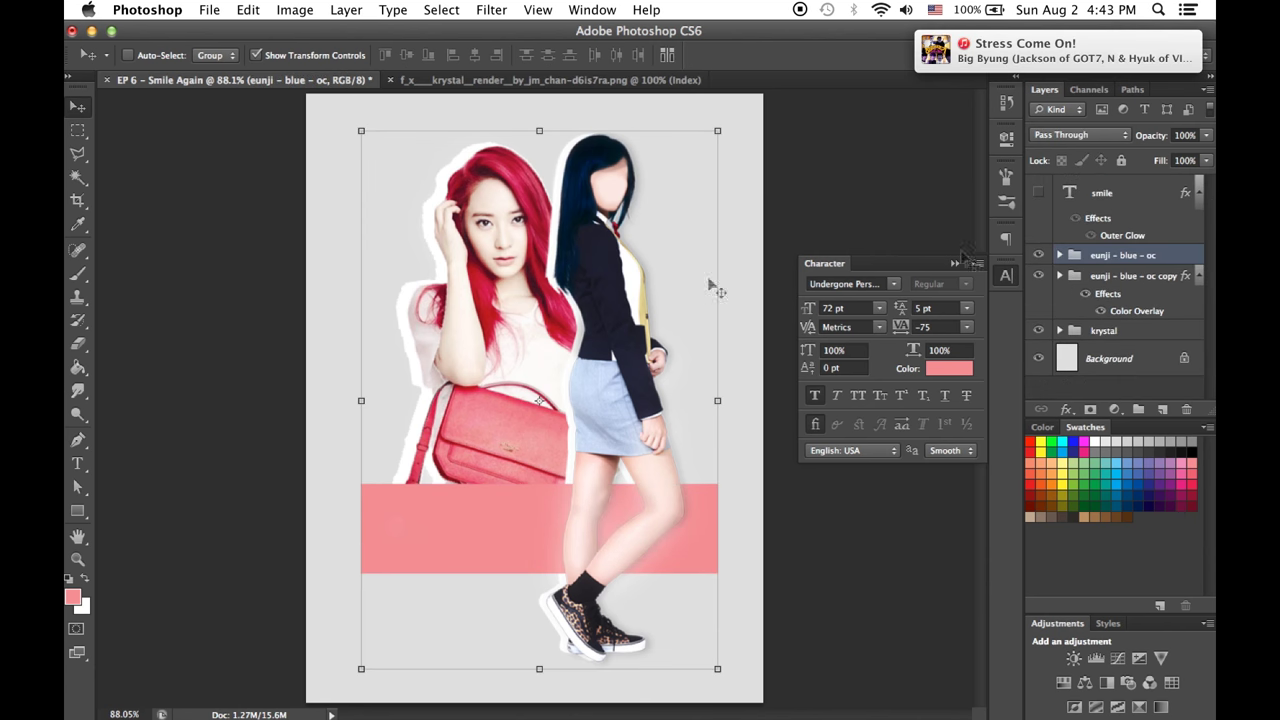
{"action": "left_click", "coordinate": [700, 530], "text": "ctrl"}
{"action": "key", "text": "ctrl+t"}
{"action": "left_click_drag", "start_coordinate": [726, 532], "coordinate": [726, 510]}
{"action": "left_click_drag", "start_coordinate": [600, 505], "coordinate": [588, 490]}
{"action": "key", "text": "Return"}
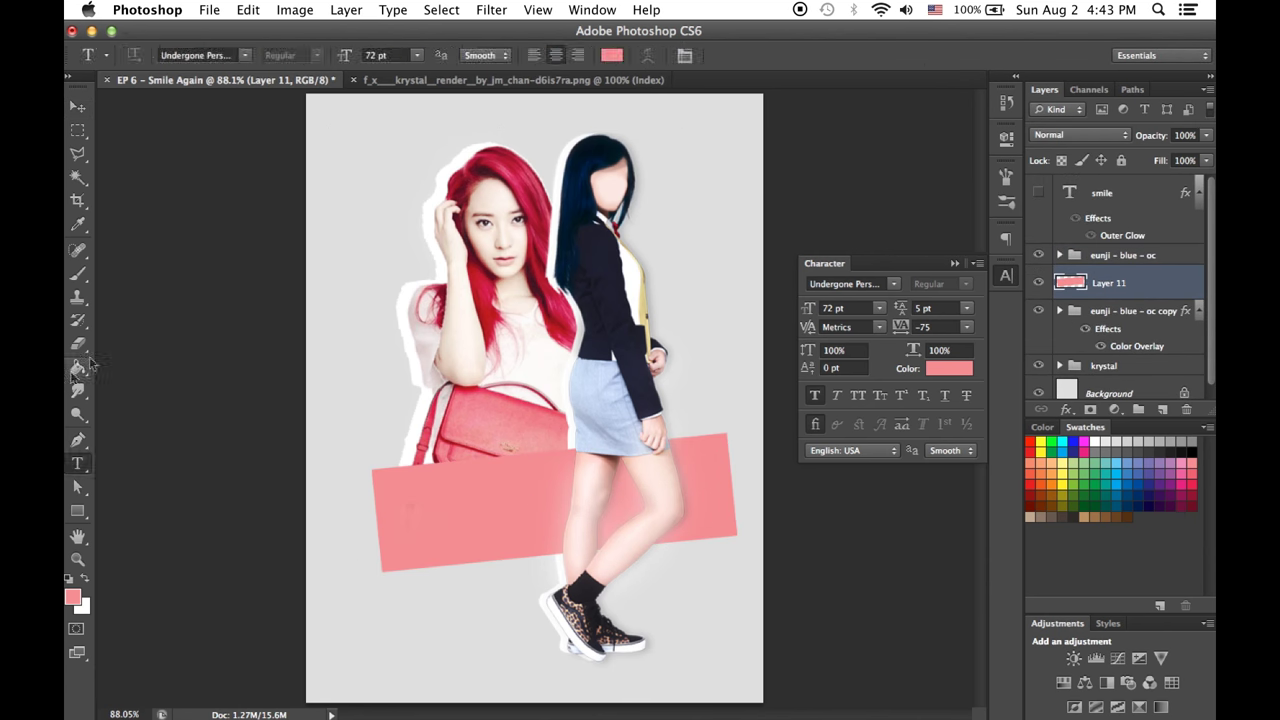
{"action": "key", "text": "v"}
{"action": "left_click", "coordinate": [1038, 192]}
{"action": "left_click", "coordinate": [893, 283]}
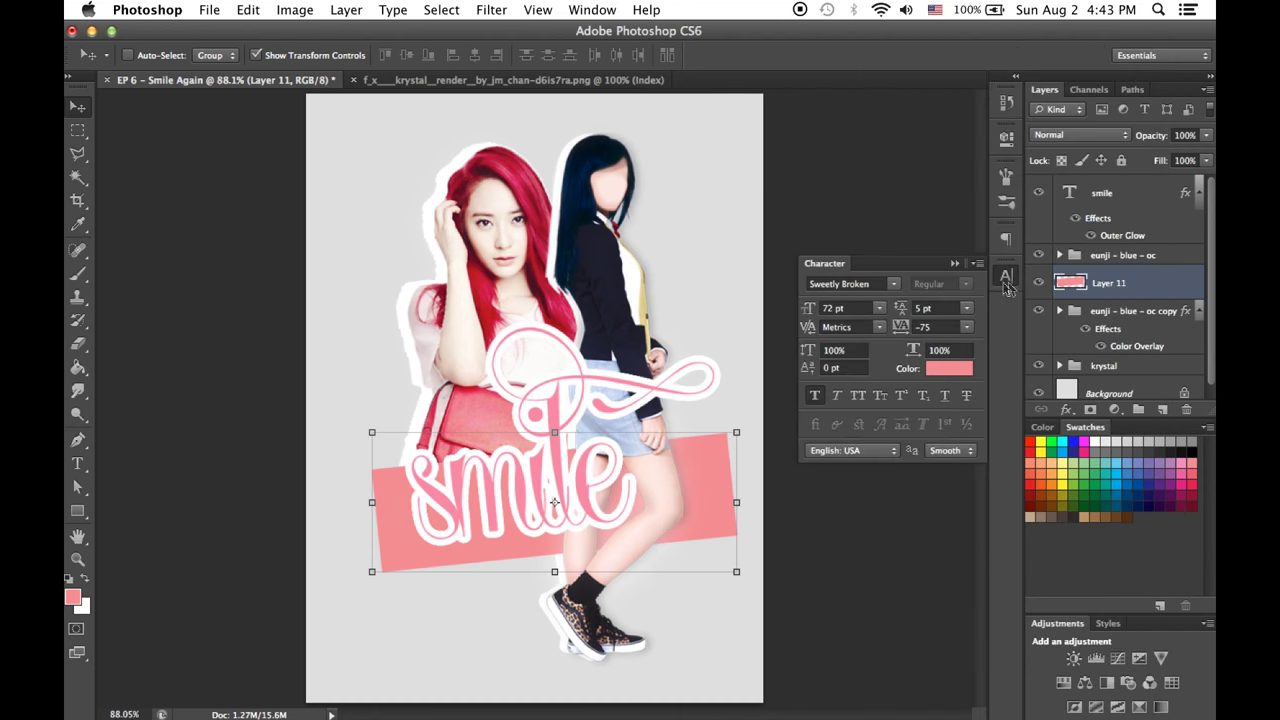
Set the smile text in Scribble Script with -50 tracking.
{"action": "left_click", "coordinate": [925, 226]}
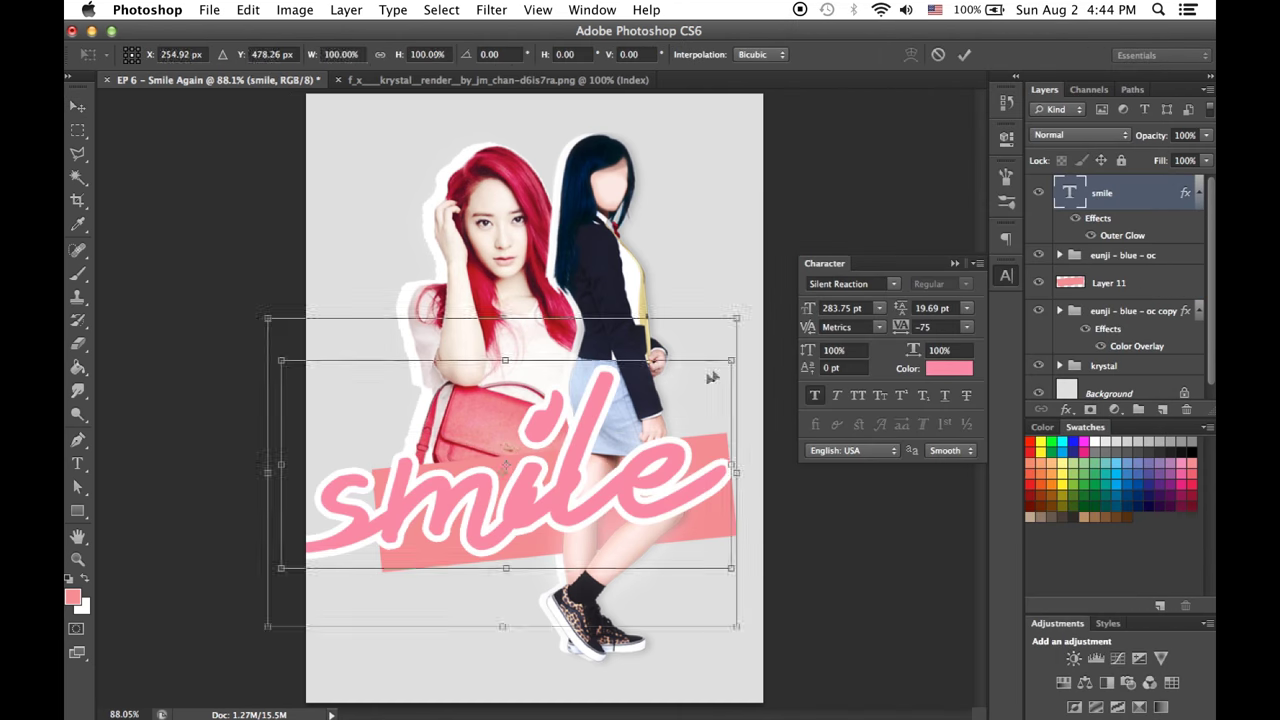
{"action": "key", "text": "Return"}
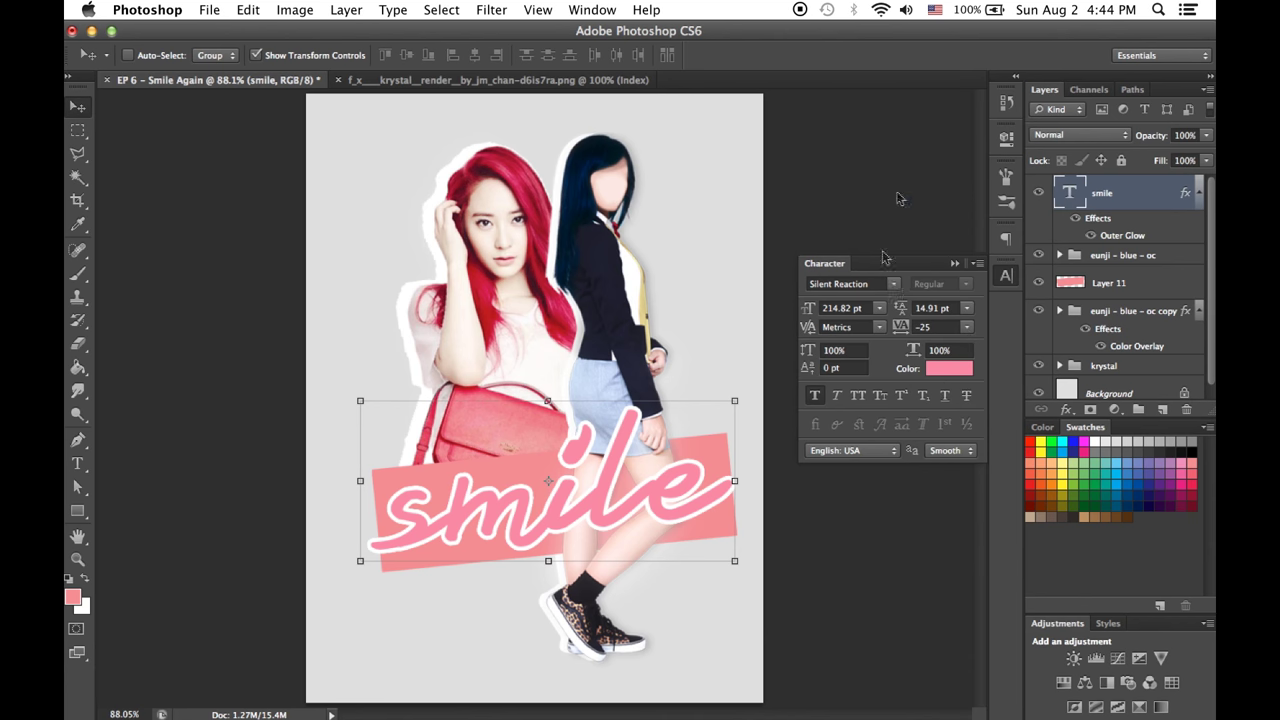
{"action": "left_click", "coordinate": [935, 327]}
{"action": "left_click", "coordinate": [948, 363]}
Shrink and tilt the smile text slightly with Free Transform and commit it.
{"action": "key", "text": "ctrl+t"}
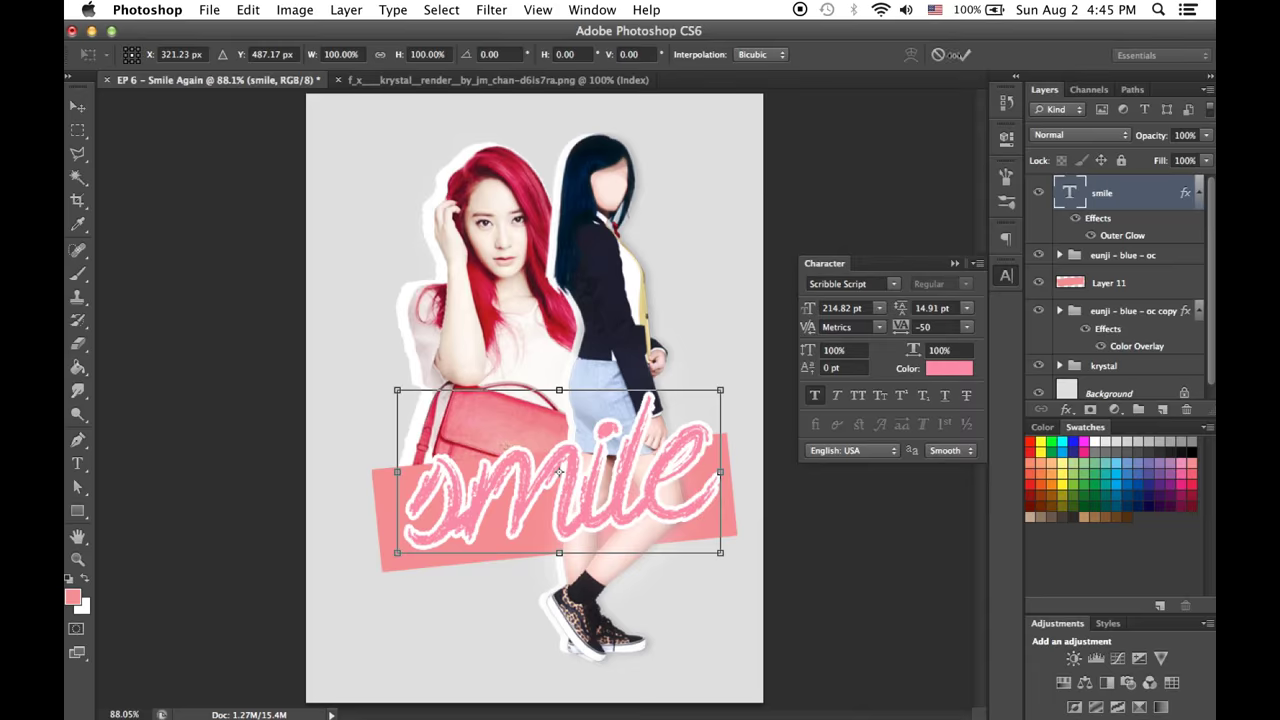
{"action": "left_click", "coordinate": [960, 55]}
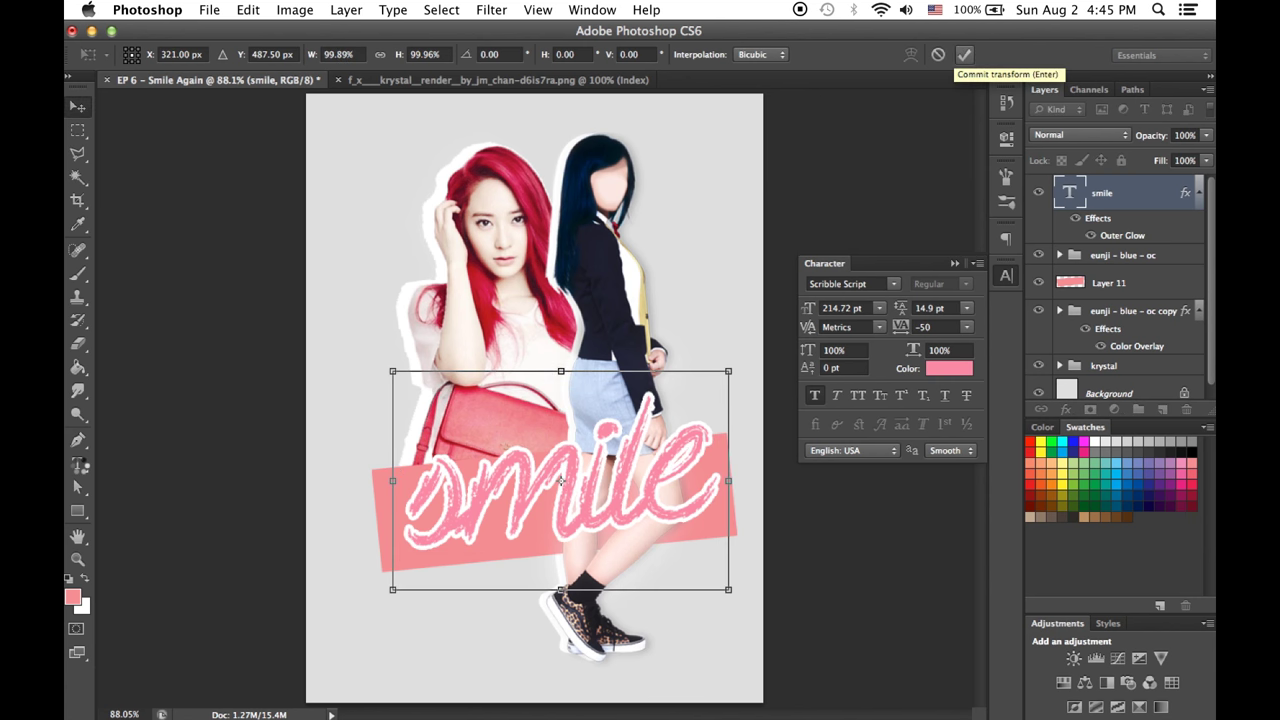
{"action": "key", "text": "ctrl+t"}
{"action": "left_click_drag", "start_coordinate": [728, 371], "coordinate": [699, 368]}
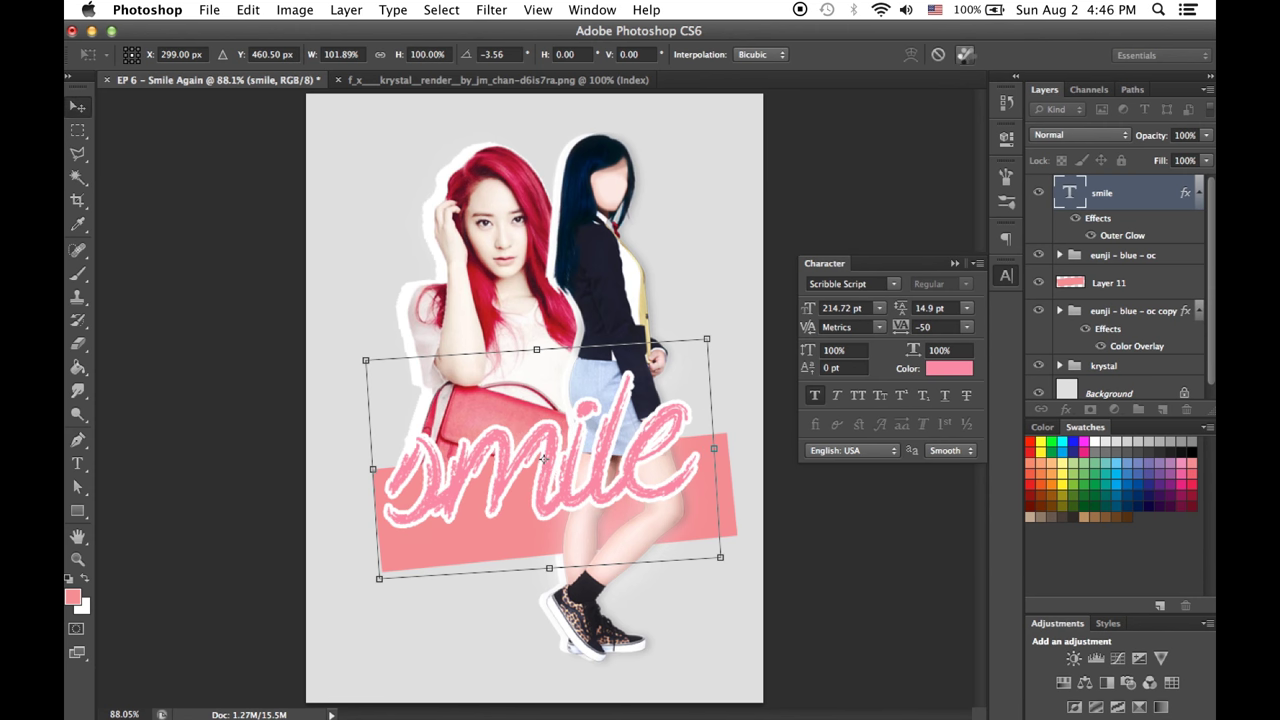
{"action": "left_click", "coordinate": [966, 55]}
Select the pink banner layer, Layer 11, ready for cutting pieces.
{"action": "left_click", "coordinate": [1108, 283]}
{"action": "key", "text": "l"}
{"action": "key", "text": "v"}
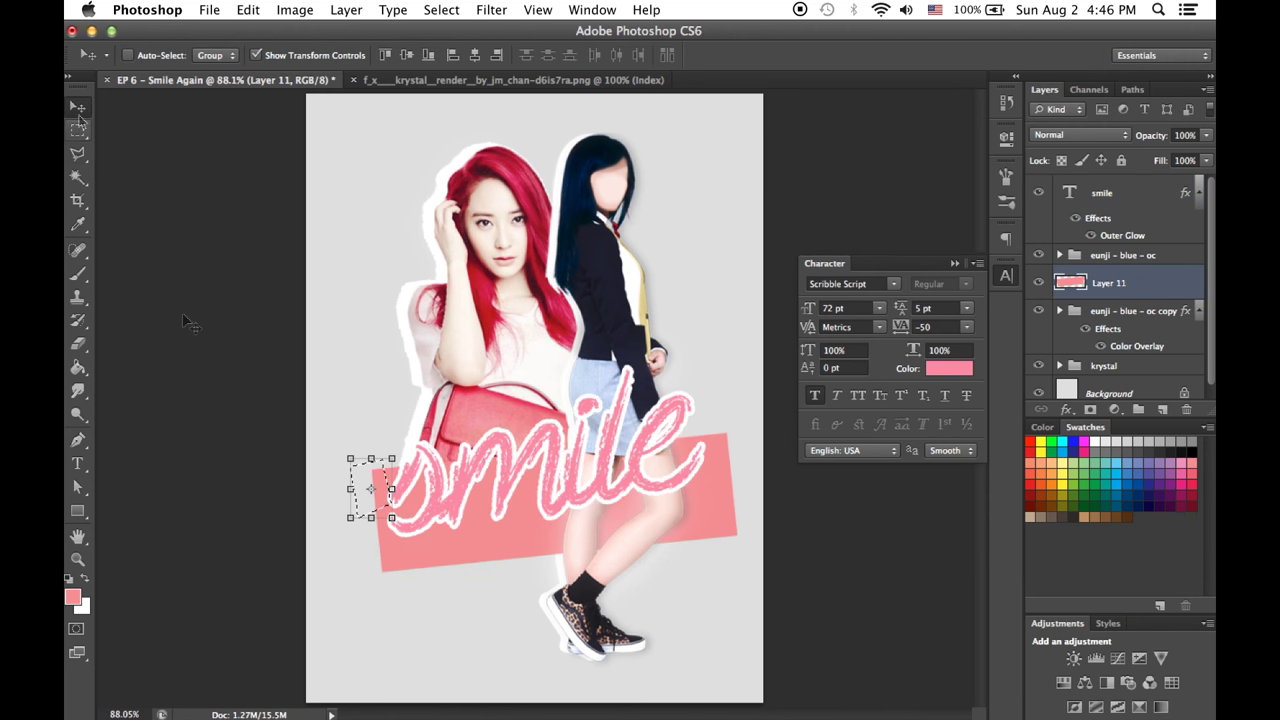
Cut jagged pieces of the pink banner and offset them slightly.
{"action": "left_click_drag", "start_coordinate": [405, 575], "coordinate": [410, 563]}
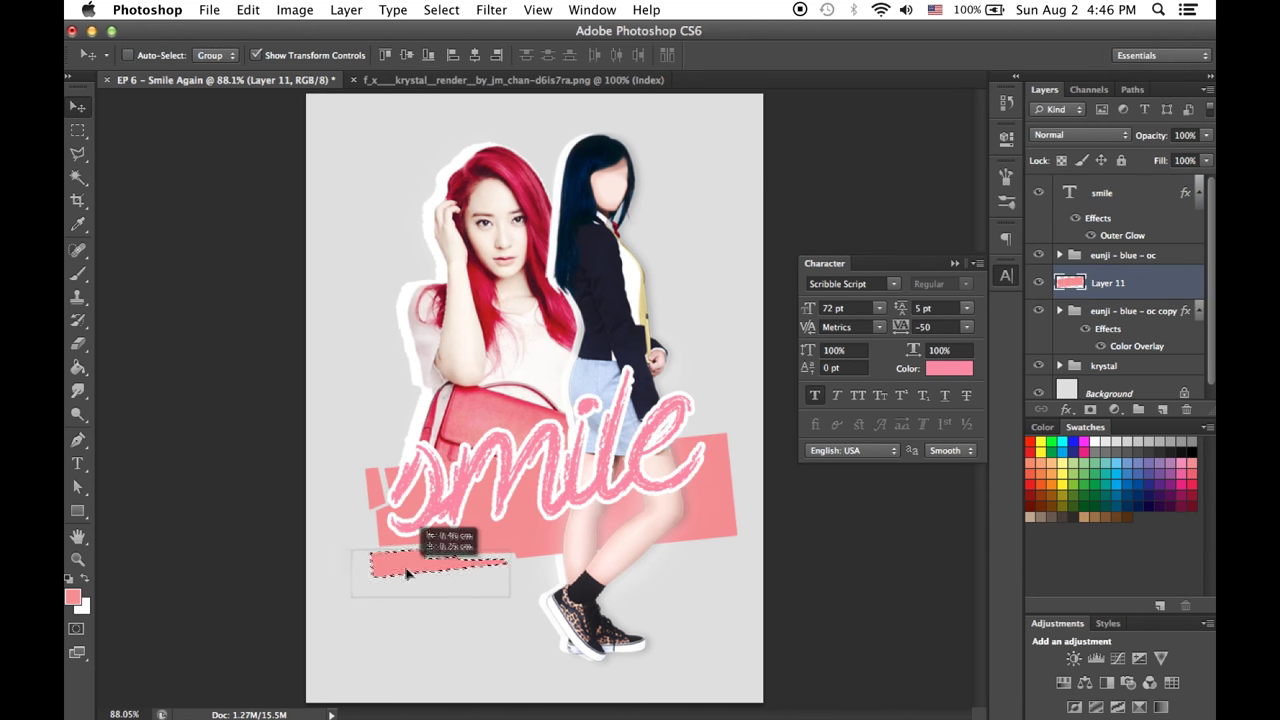
{"action": "double_click", "coordinate": [731, 512]}
{"action": "left_click", "coordinate": [87, 112]}
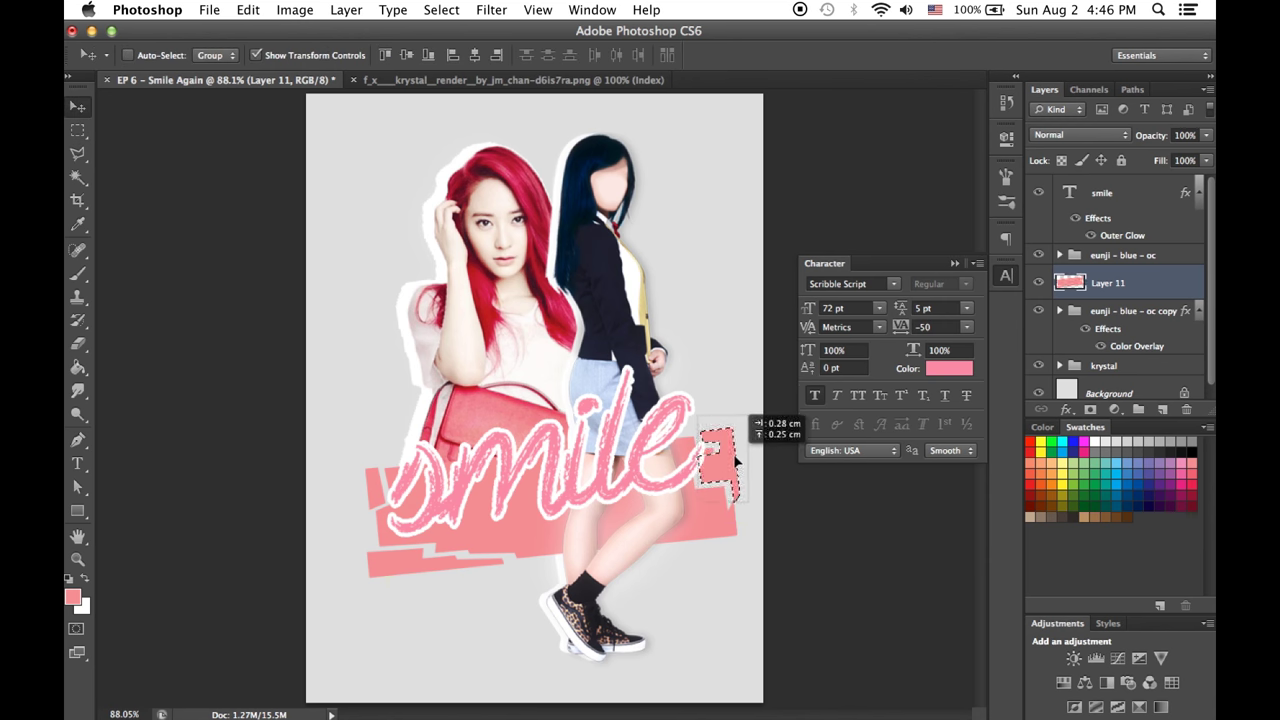
{"action": "left_click_drag", "start_coordinate": [731, 457], "coordinate": [732, 455]}
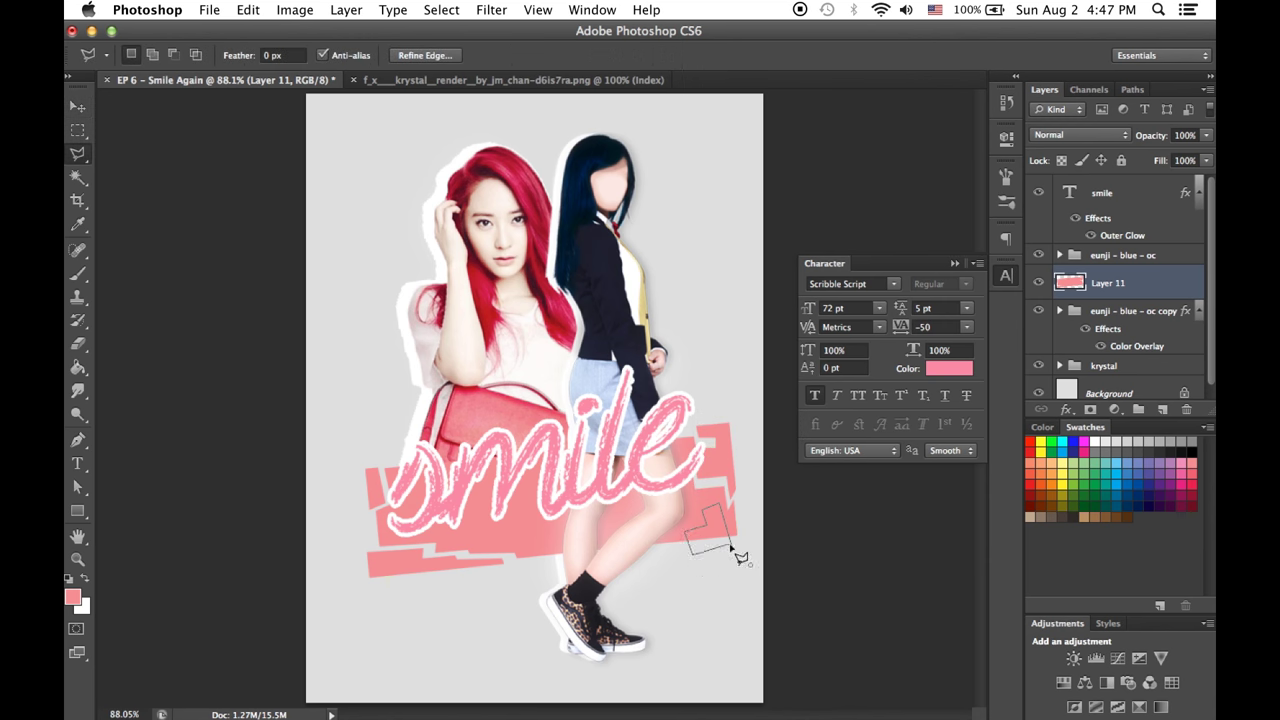
Add a drop shadow to the pink banner layer.
{"action": "right_click", "coordinate": [343, 116]}
{"action": "left_click", "coordinate": [372, 123]}
{"action": "double_click", "coordinate": [1140, 283]}
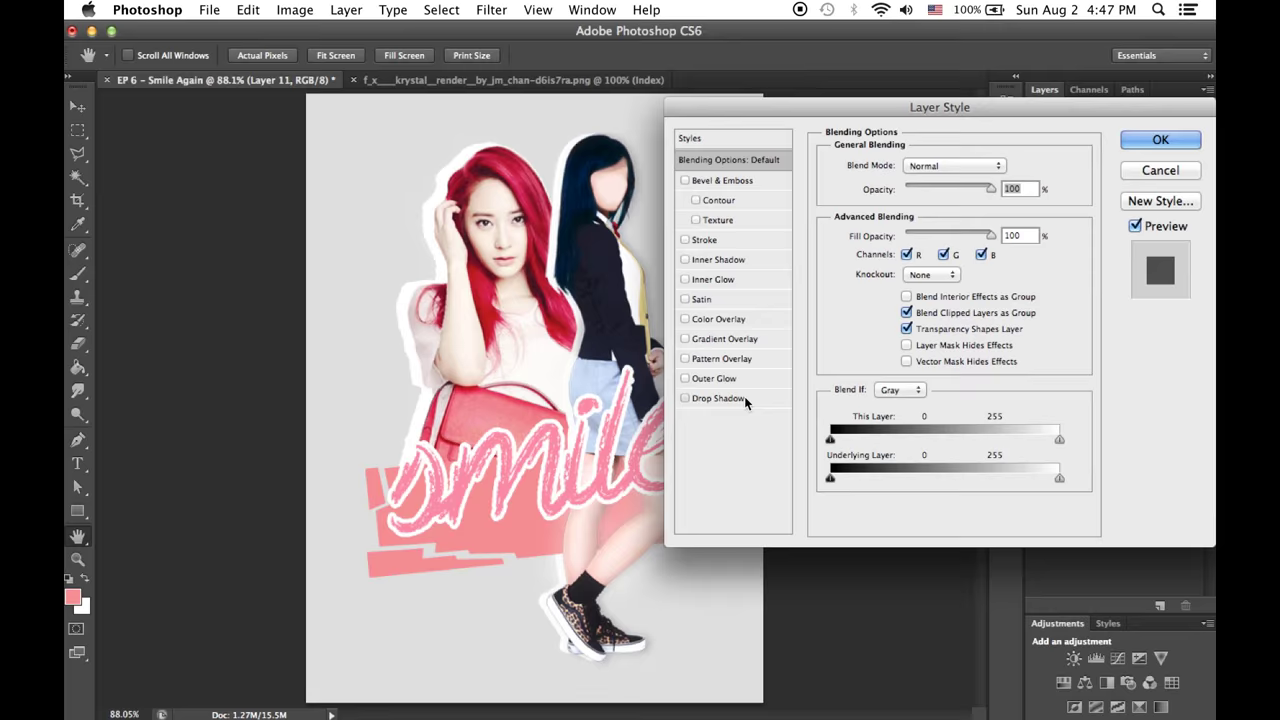
{"action": "left_click", "coordinate": [744, 396]}
{"action": "left_click", "coordinate": [1154, 137]}
Add a drop shadow to the smile text layer.
{"action": "double_click", "coordinate": [1122, 203]}
{"action": "left_click", "coordinate": [744, 396]}
{"action": "left_click", "coordinate": [744, 374]}
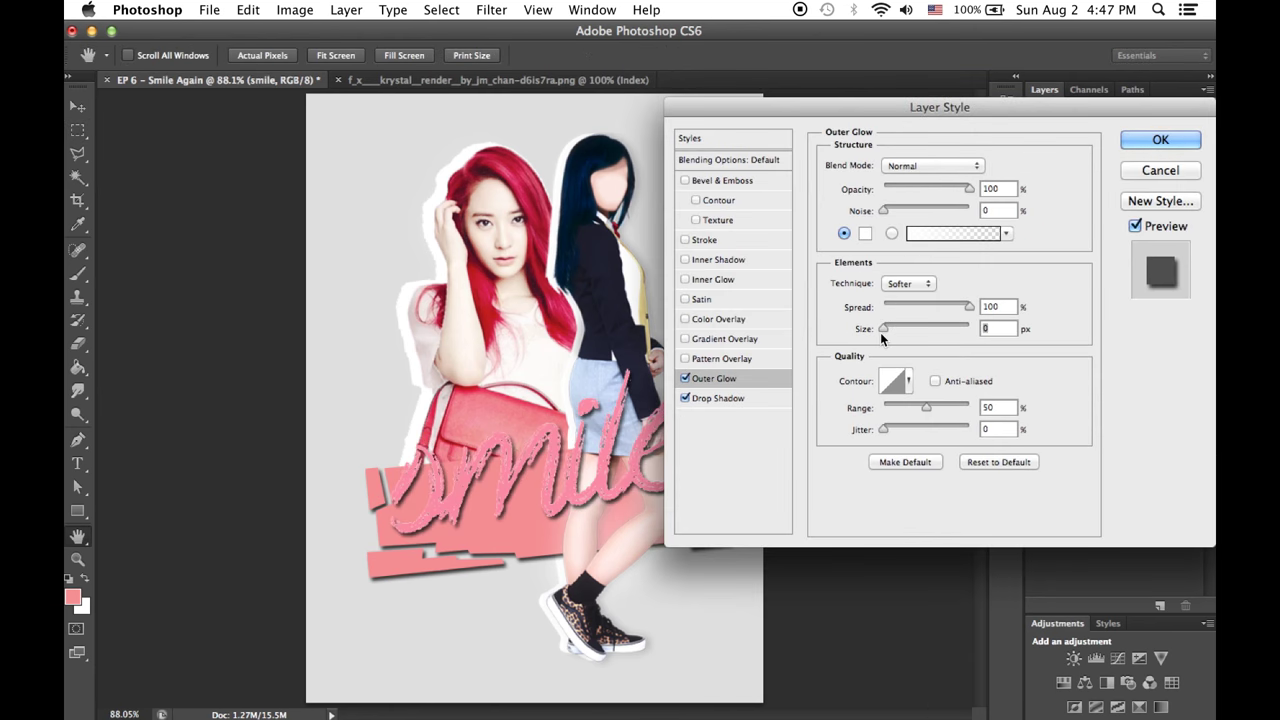
{"action": "left_click", "coordinate": [1154, 137]}
Set smile in Olympic Branding, trying white text colour but cancelling it.
{"action": "left_click", "coordinate": [895, 284]}
{"action": "left_click", "coordinate": [948, 132]}
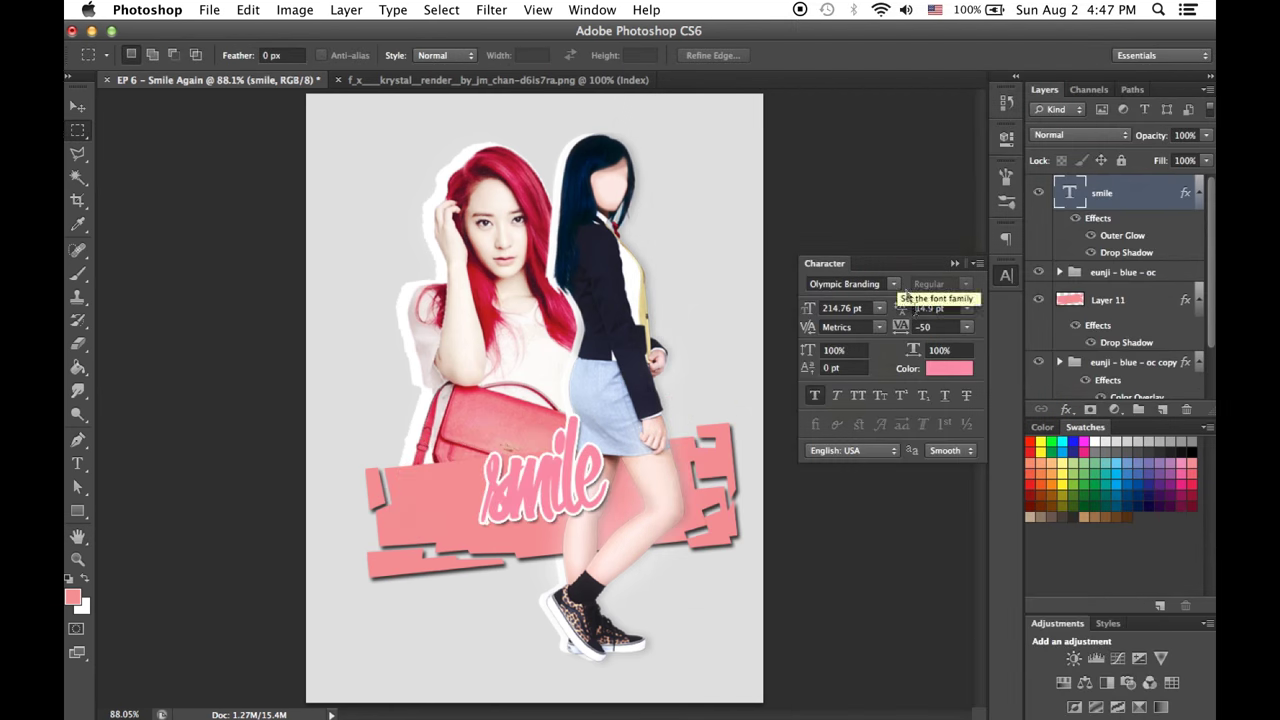
{"action": "left_click", "coordinate": [948, 368]}
{"action": "left_click", "coordinate": [632, 147]}
{"action": "key", "text": "Escape"}
Enlarge the smile text with Free Transform.
{"action": "key", "text": "v"}
{"action": "key", "text": "ctrl+t"}
{"action": "left_click_drag", "start_coordinate": [543, 471], "coordinate": [497, 470]}
{"action": "key", "text": "Return"}
Add the text 'Again' on the poster and scale it.
{"action": "left_click", "coordinate": [655, 145]}
{"action": "type", "text": "Again"}
{"action": "key", "text": "ctrl+t"}
{"action": "mouse_move", "coordinate": [705, 160]}
{"action": "left_mouse_down"}
{"action": "mouse_move", "coordinate": [638, 247]}
{"action": "mouse_move", "coordinate": [600, 420]}
{"action": "left_mouse_up"}
{"action": "key", "text": "Return"}
Make 'Again' white and enlarge it over the smile text.
{"action": "left_click", "coordinate": [948, 368]}
{"action": "left_click", "coordinate": [1094, 160]}
{"action": "key", "text": "ctrl+t"}
{"action": "left_click_drag", "start_coordinate": [650, 500], "coordinate": [704, 567]}
{"action": "key", "text": "Return"}
Paste the copied drop shadow style onto 'Again' and review the layer styles.
{"action": "right_click", "coordinate": [1125, 192]}
{"action": "left_click", "coordinate": [986, 540]}
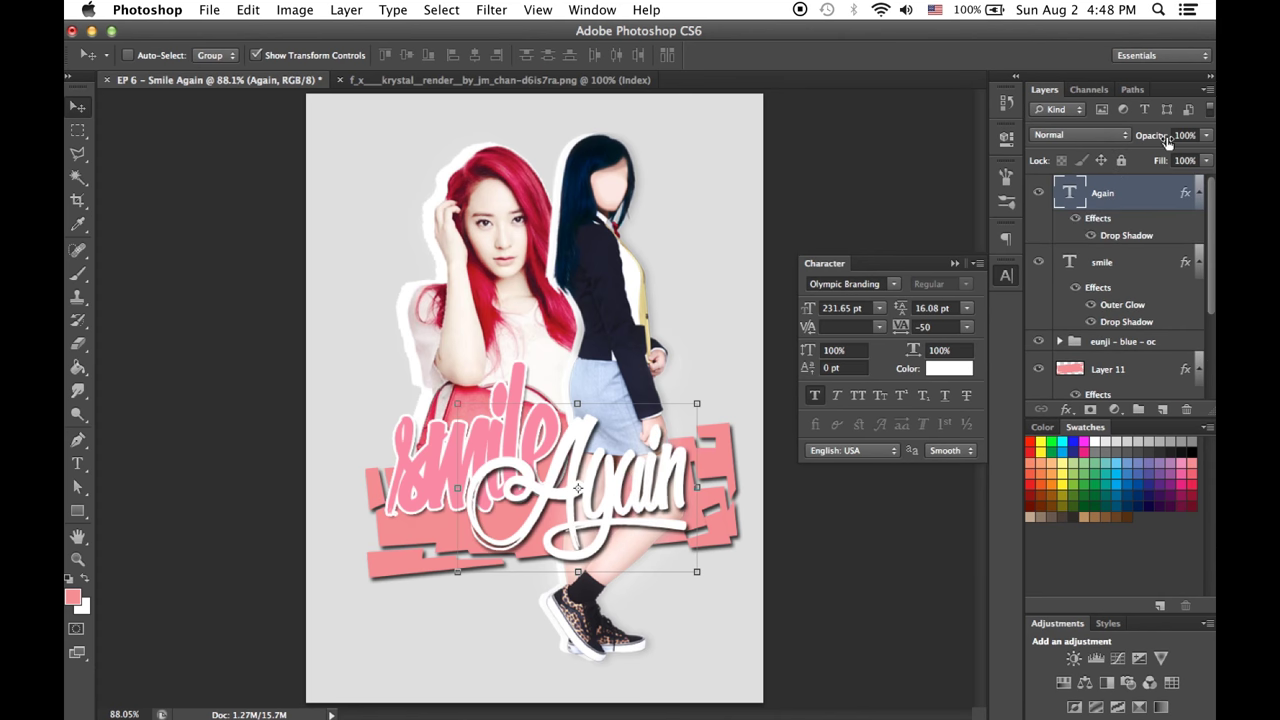
{"action": "double_click", "coordinate": [1133, 305]}
{"action": "key", "text": "Return"}
{"action": "left_click", "coordinate": [1110, 341]}
{"action": "scroll", "coordinate": [1110, 300], "scroll_direction": "down", "scroll_amount": 2}
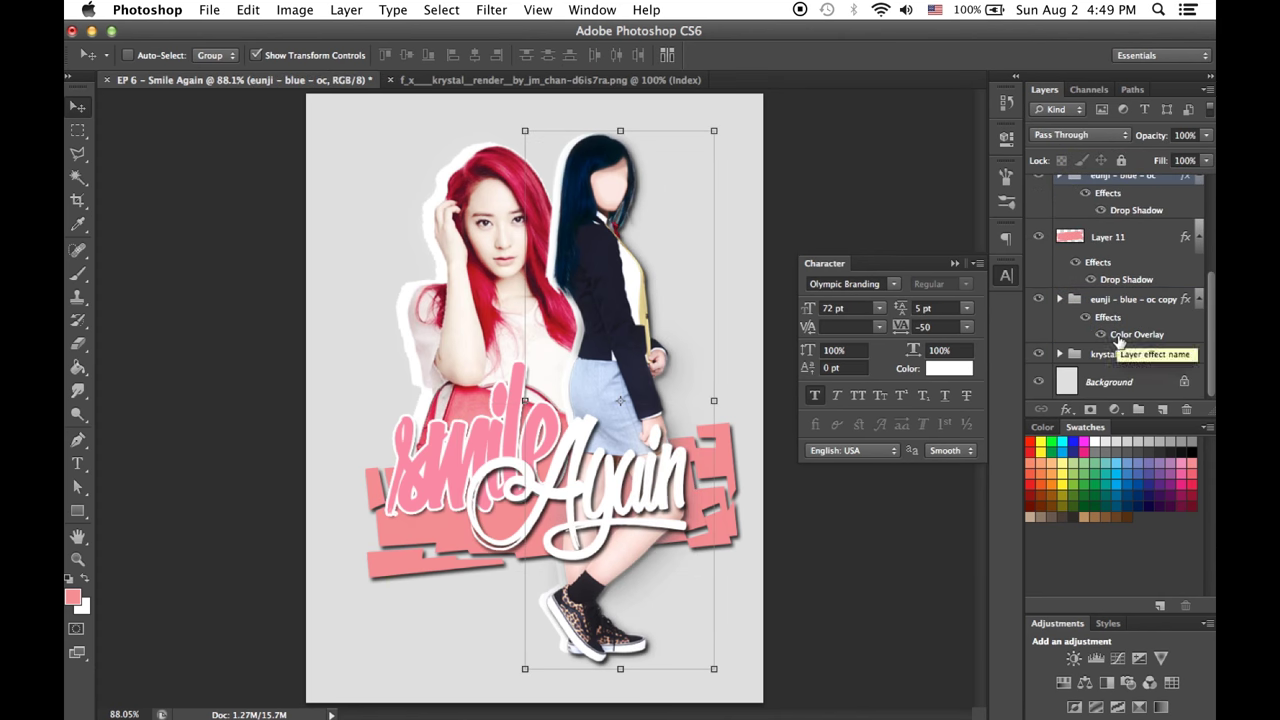
{"action": "right_click", "coordinate": [1070, 305]}
{"action": "left_click", "coordinate": [1070, 305]}
{"action": "key", "text": "Return"}
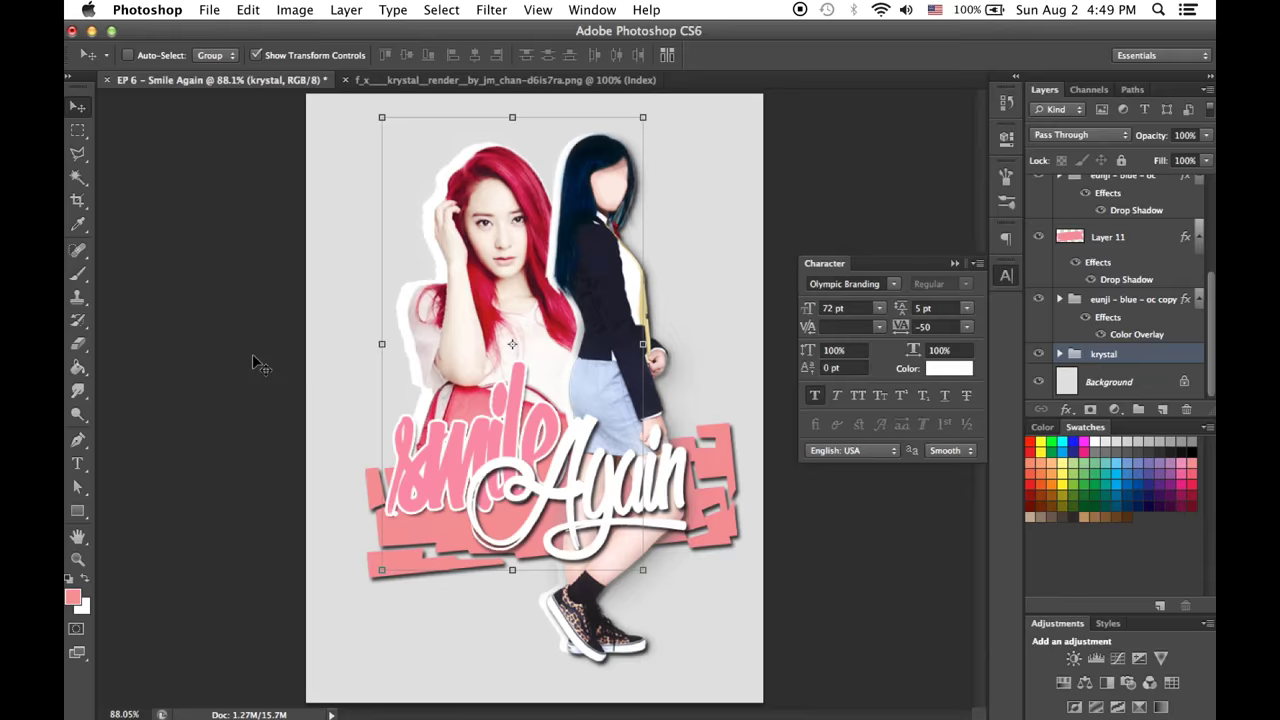
{"action": "left_click", "coordinate": [83, 470]}
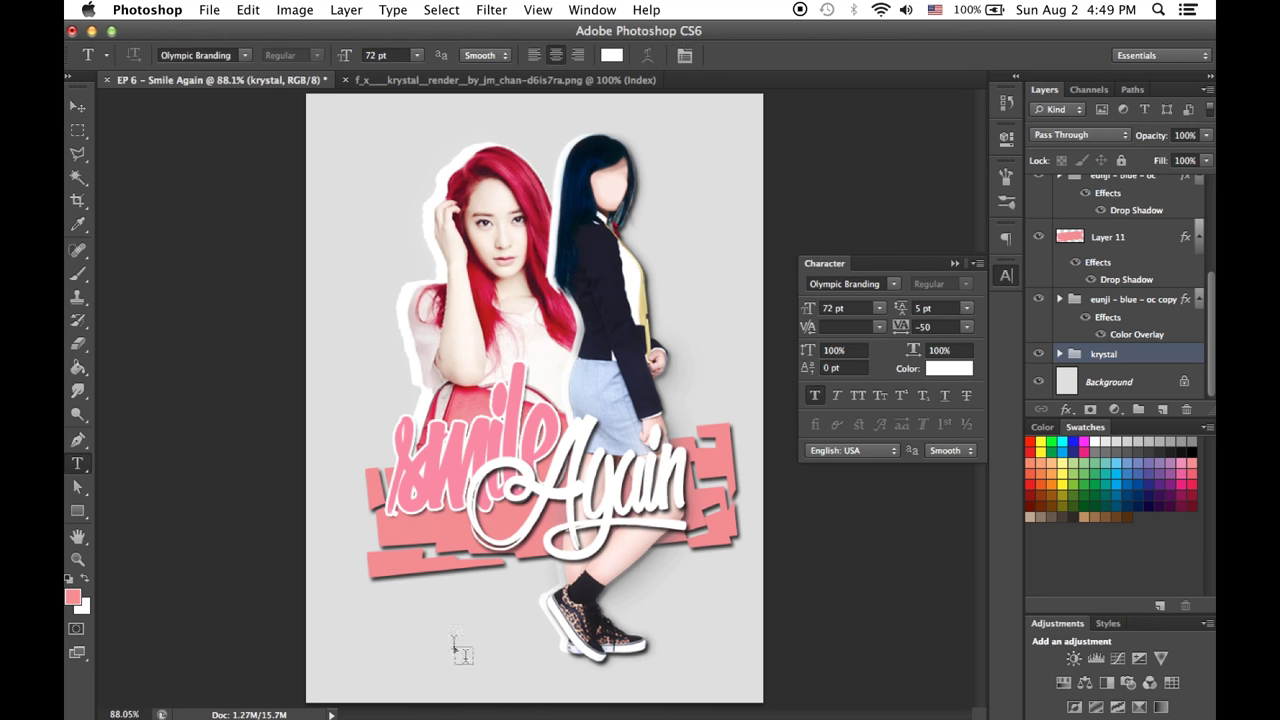
Add a small dark red Trajan Pro credit line and move it onto the banner.
{"action": "left_click", "coordinate": [452, 640]}
{"action": "left_click", "coordinate": [893, 283]}
{"action": "left_click", "coordinate": [878, 308]}
{"action": "left_click", "coordinate": [850, 372]}
{"action": "left_click", "coordinate": [948, 368]}
{"action": "left_click", "coordinate": [905, 249]}
{"action": "left_click", "coordinate": [1066, 163]}
{"action": "key", "text": "v"}
{"action": "left_click_drag", "start_coordinate": [452, 640], "coordinate": [476, 550]}
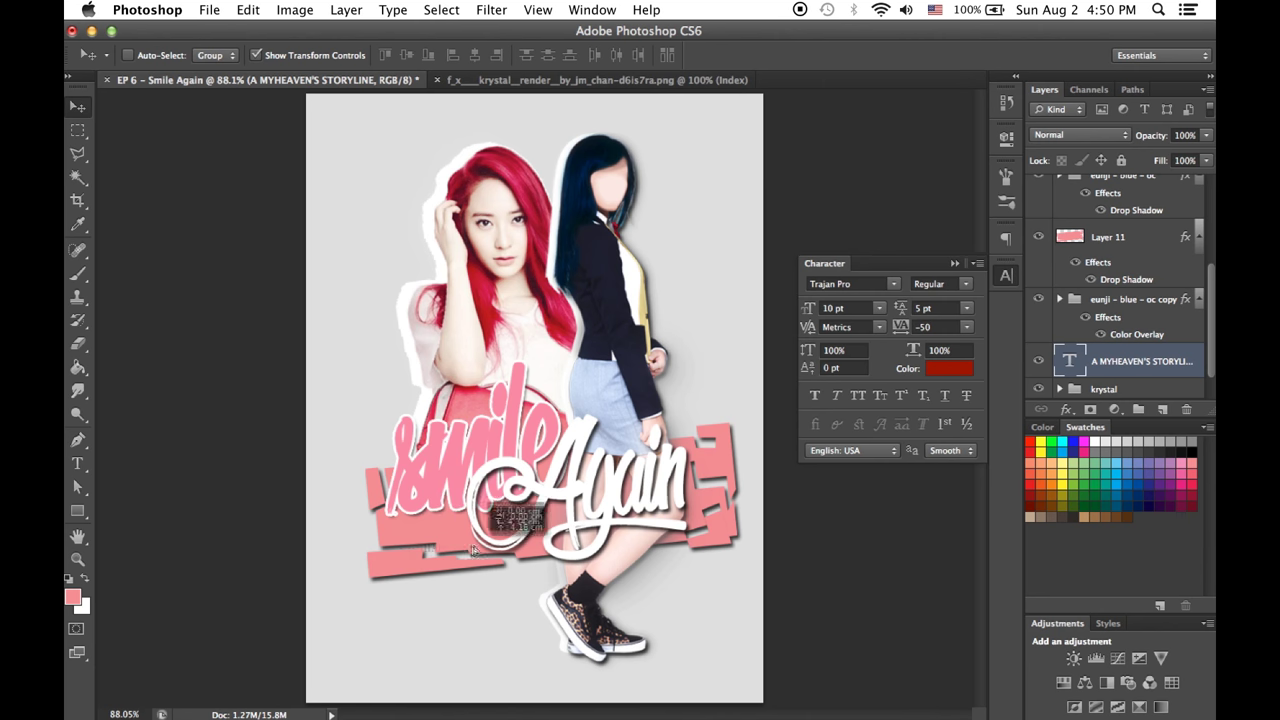
Bring the credit to the top with 10 tracking and 12 pt, then delete it.
{"action": "key", "text": "ctrl+shift+bracketright"}
{"action": "left_click", "coordinate": [879, 327]}
{"action": "left_click", "coordinate": [940, 420]}
{"action": "key", "text": "Return"}
{"action": "left_click", "coordinate": [878, 308]}
{"action": "left_click", "coordinate": [850, 400]}
{"action": "left_click_drag", "start_coordinate": [490, 410], "coordinate": [458, 526]}
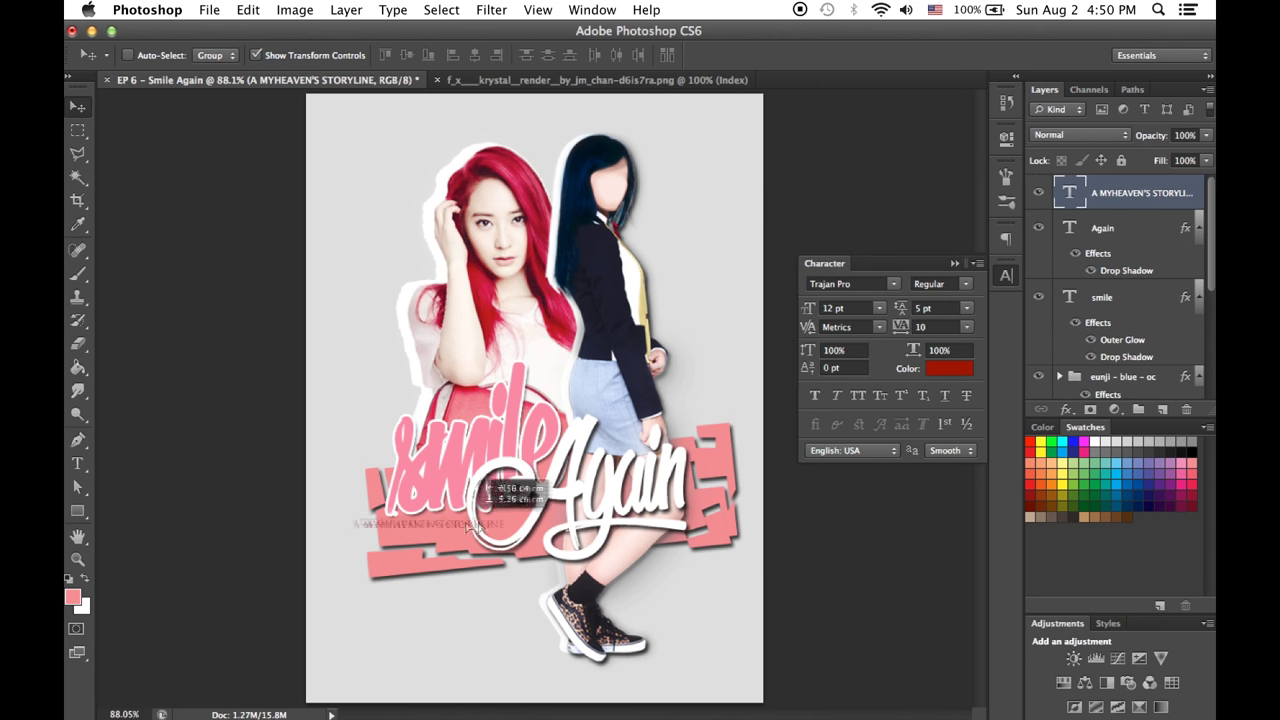
{"action": "key", "text": "Delete"}
Type the MYHEAVEN credit near the bottom in Silom.
{"action": "key", "text": "t"}
{"action": "left_click", "coordinate": [500, 652]}
{"action": "type", "text": "MYH"}
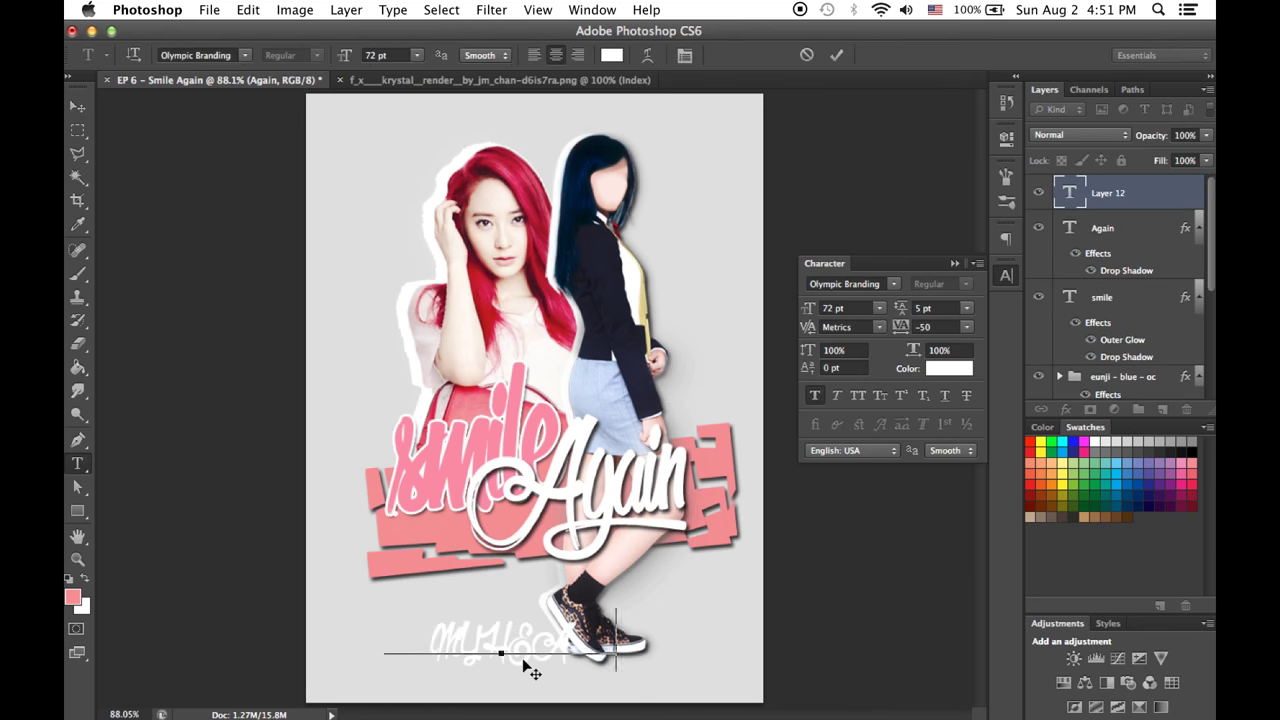
{"action": "left_click", "coordinate": [893, 283]}
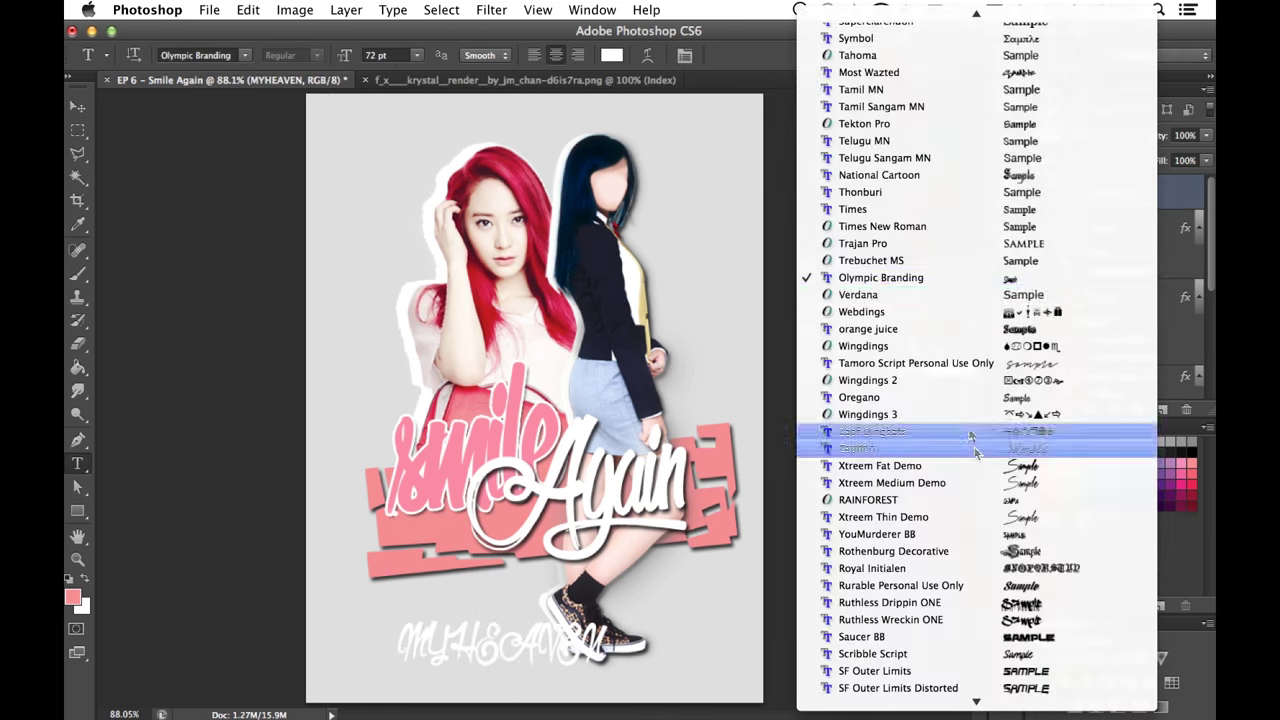
{"action": "scroll", "coordinate": [895, 287], "scroll_direction": "up", "scroll_amount": 10}
{"action": "left_click", "coordinate": [893, 283]}
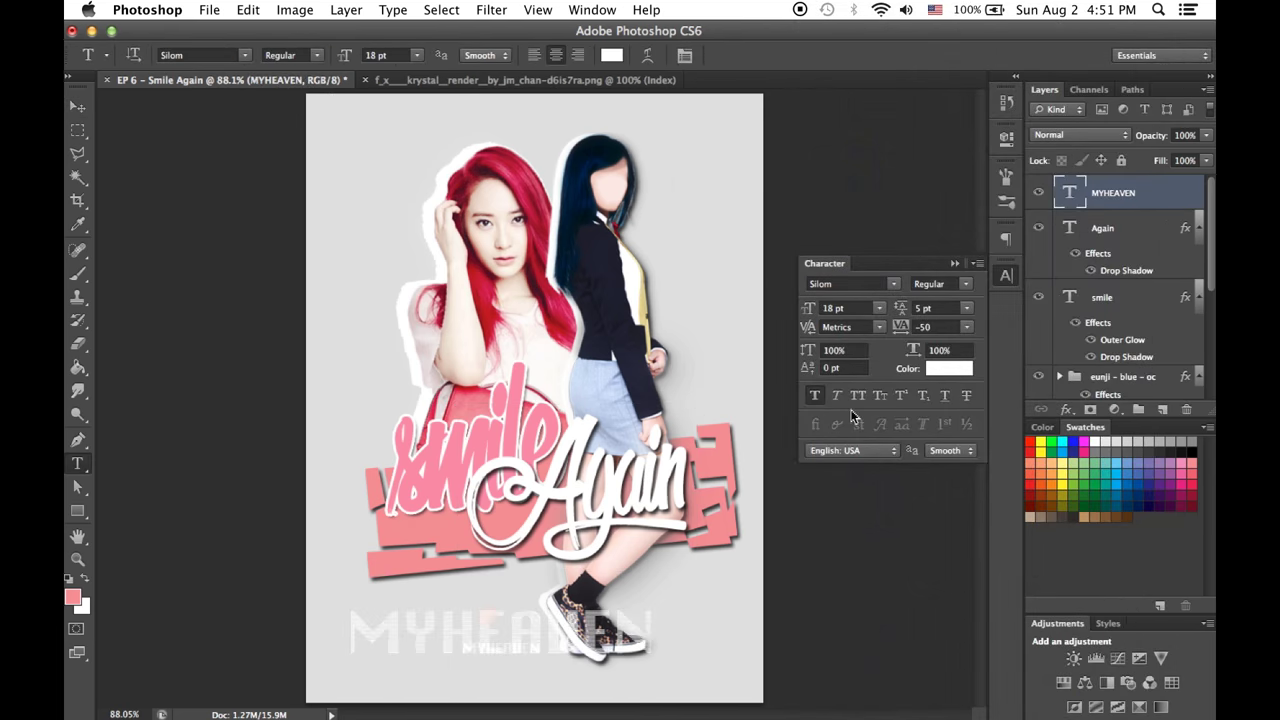
{"action": "key", "text": "v"}
Give MYHEAVEN a drop shadow layer style.
{"action": "right_click", "coordinate": [1100, 192]}
{"action": "left_click", "coordinate": [990, 114]}
{"action": "left_click", "coordinate": [723, 279]}
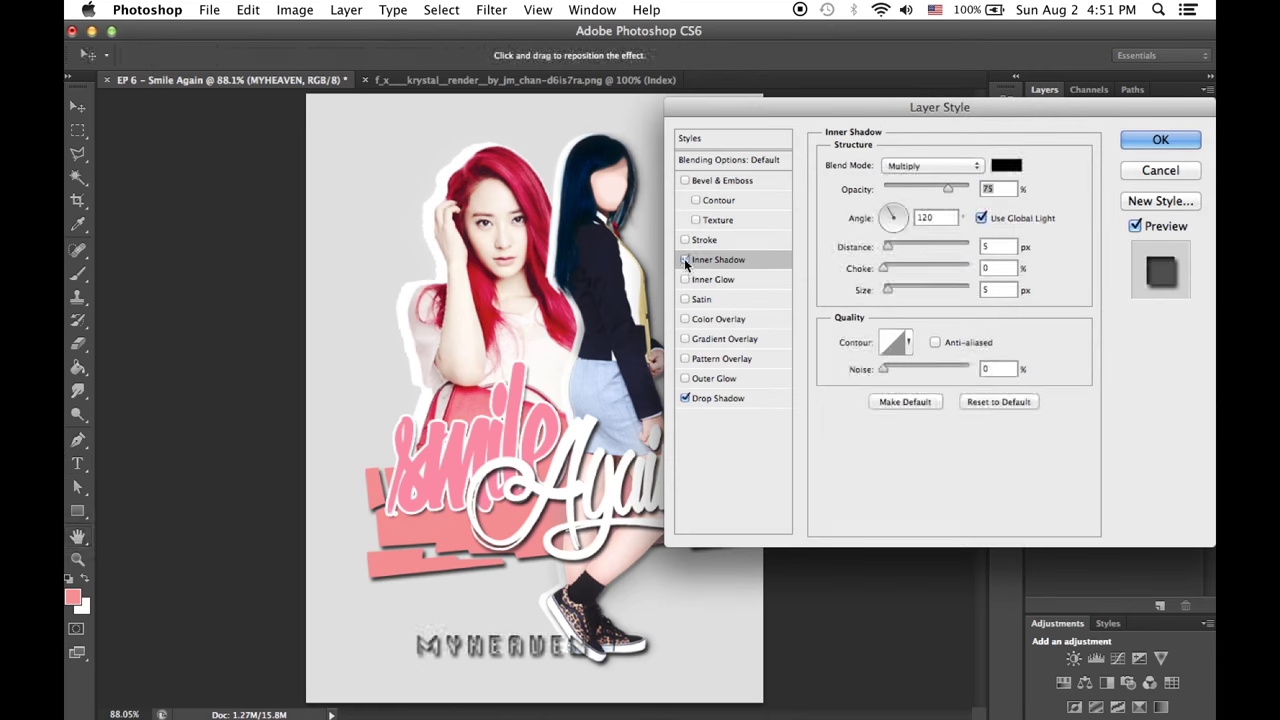
{"action": "key", "text": "Escape"}
Place the COLOR LAB logo above MYHEAVEN and add Brightness/Contrast with contrast 87.
{"action": "key", "text": "ctrl+o"}
{"action": "double_click", "coordinate": [463, 234]}
{"action": "mouse_move", "coordinate": [126, 137]}
{"action": "left_mouse_down"}
{"action": "mouse_move", "coordinate": [555, 583]}
{"action": "mouse_move", "coordinate": [555, 650]}
{"action": "left_mouse_up"}
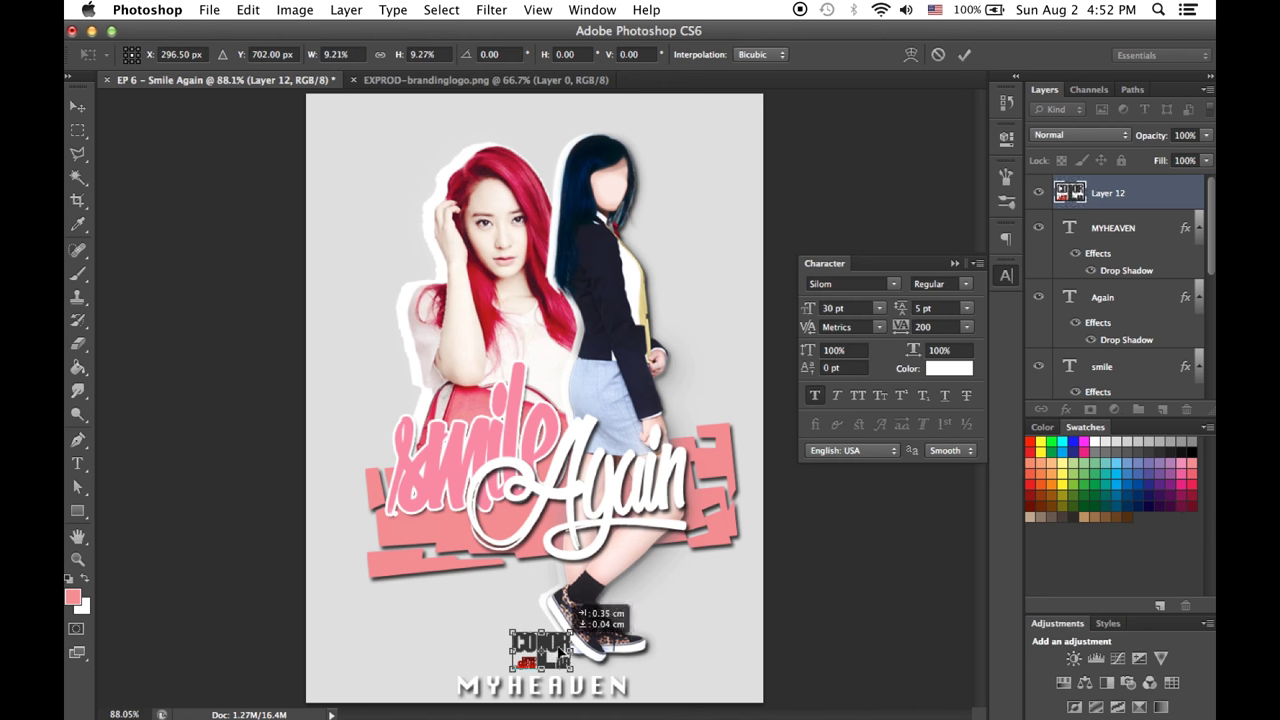
{"action": "key", "text": "Return"}
{"action": "left_click", "coordinate": [1073, 658]}
{"action": "mouse_move", "coordinate": [852, 222]}
{"action": "left_mouse_down"}
{"action": "mouse_move", "coordinate": [866, 224]}
{"action": "mouse_move", "coordinate": [850, 224]}
{"action": "left_mouse_up"}
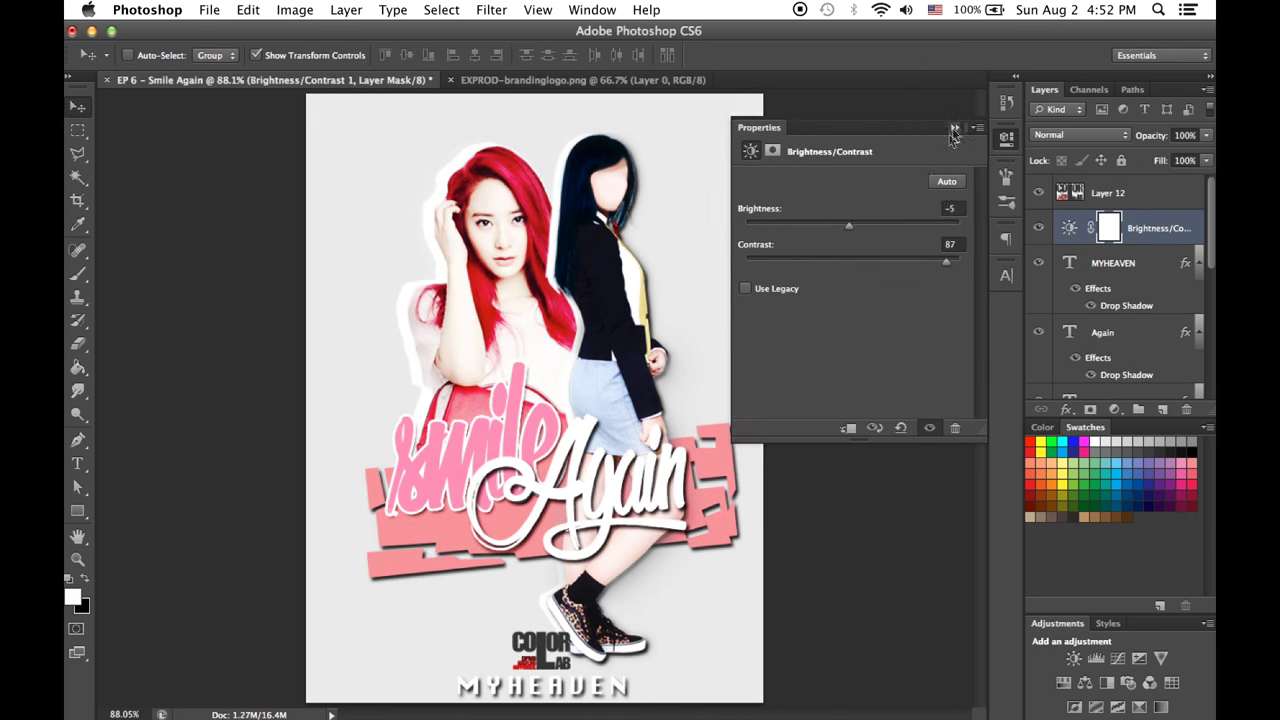